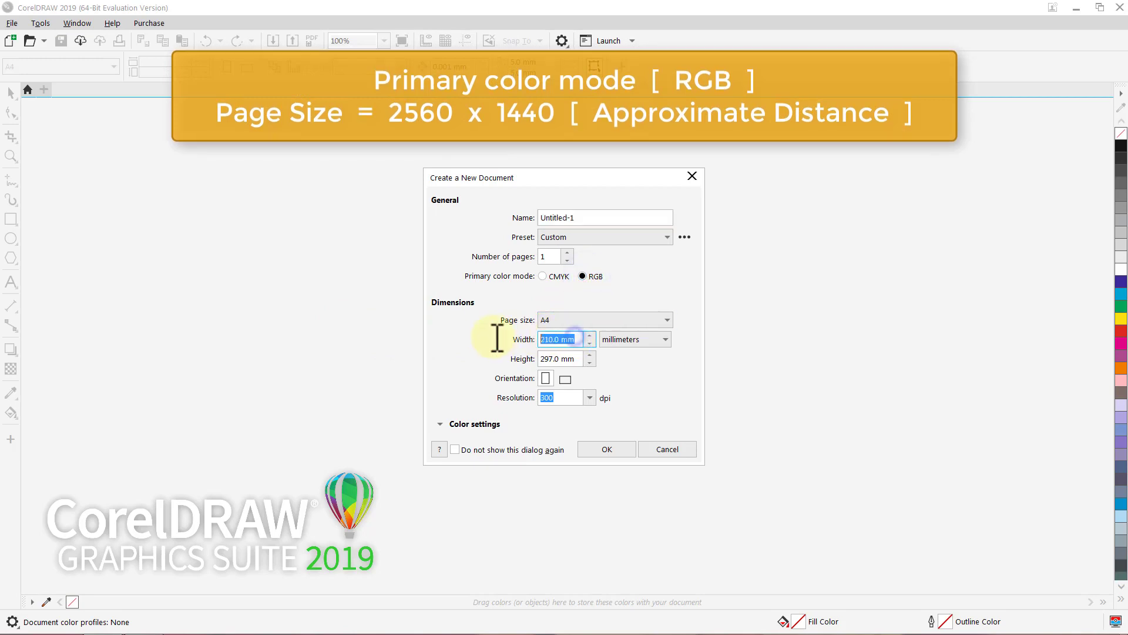
Create a new RGB document with a page 2560 mm wide and 1440 mm high
text(2560)
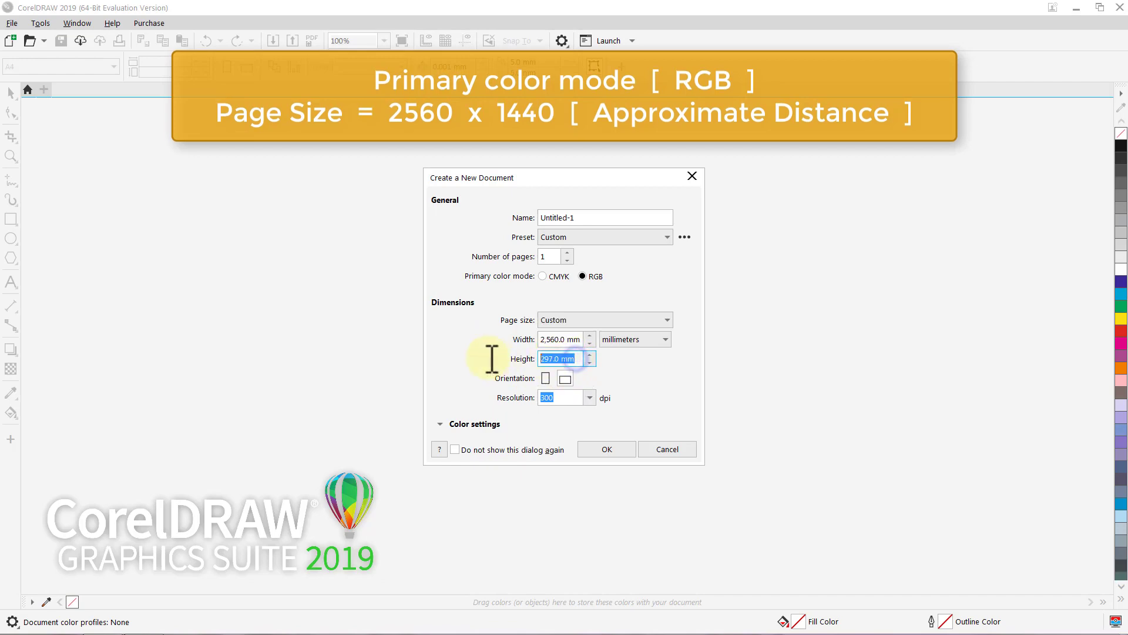
text(1440)
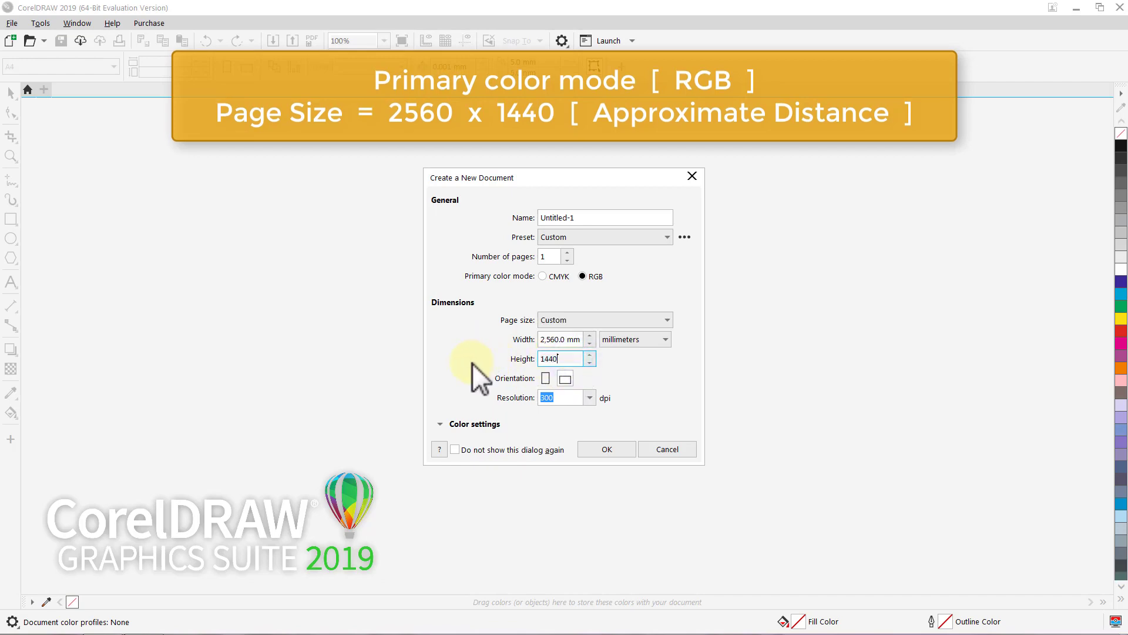
click(587, 449)
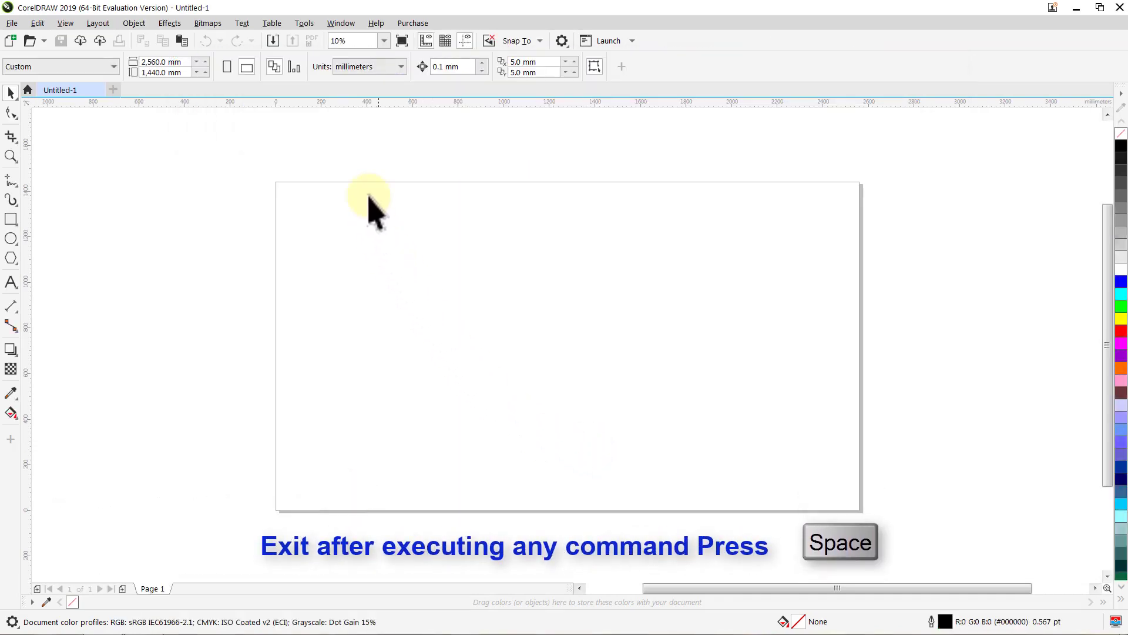
Set the default toolbar button size to Medium
click(342, 25)
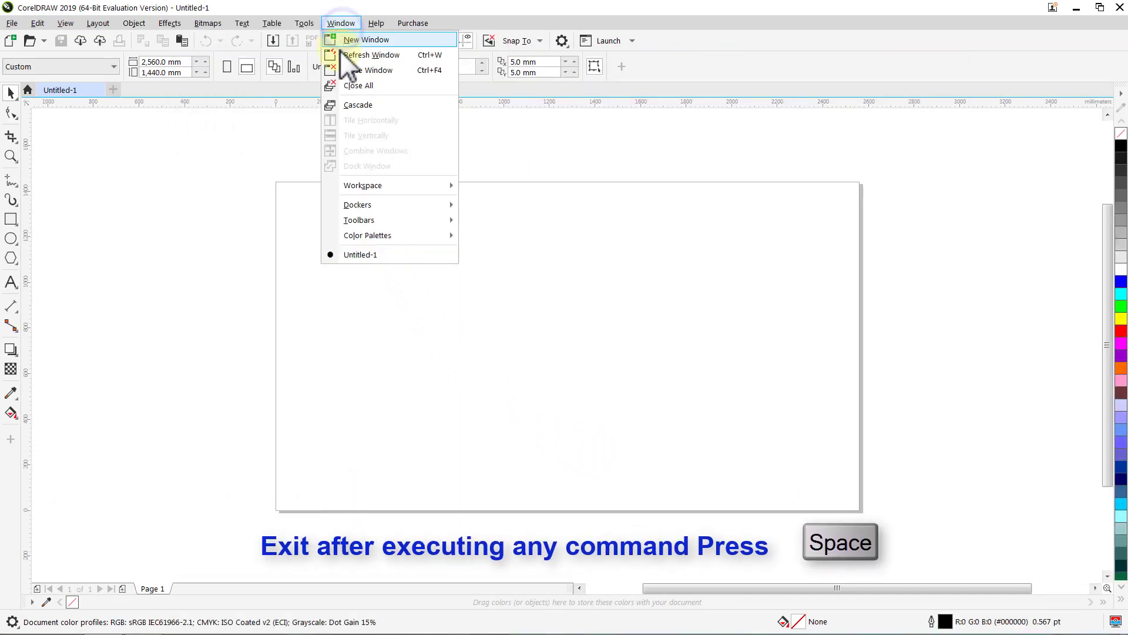
mouse_move(352, 214)
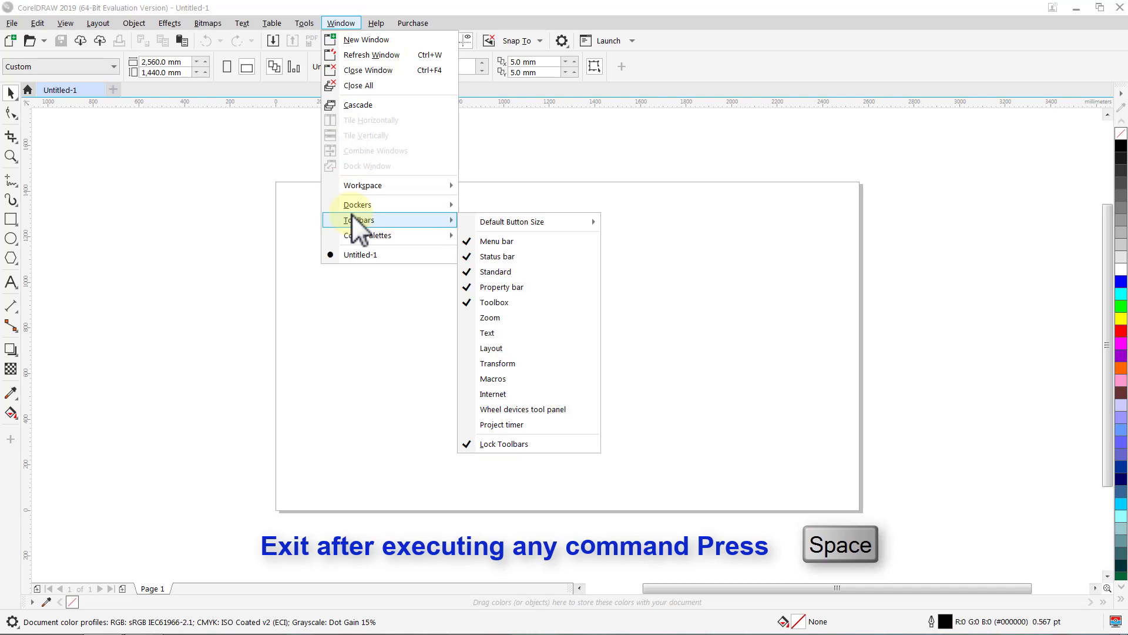
mouse_move(503, 221)
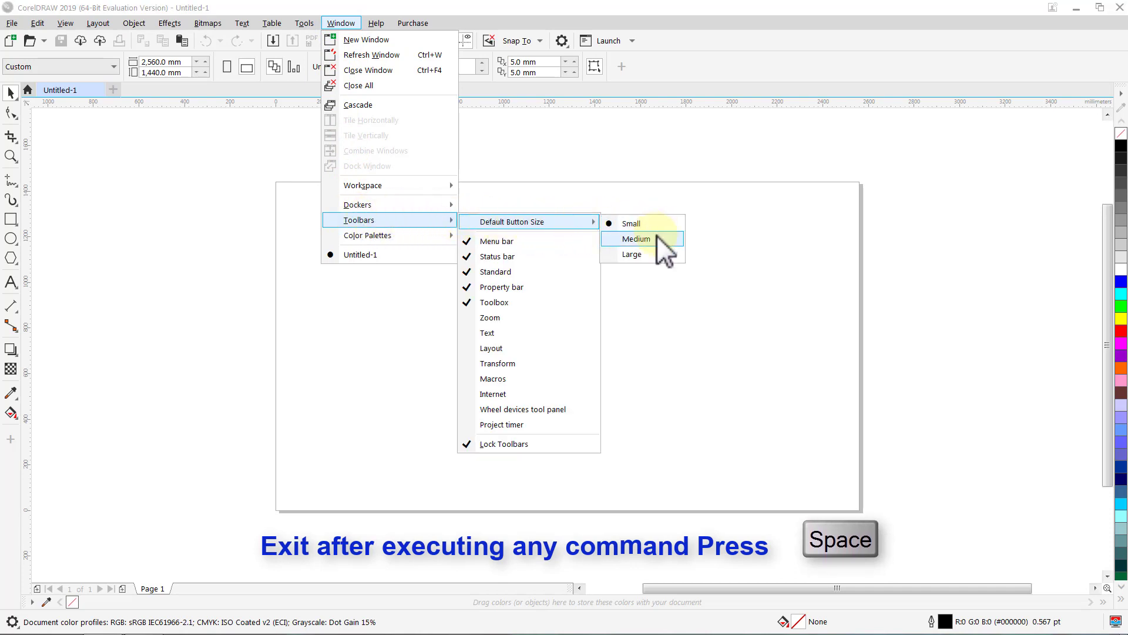
click(657, 238)
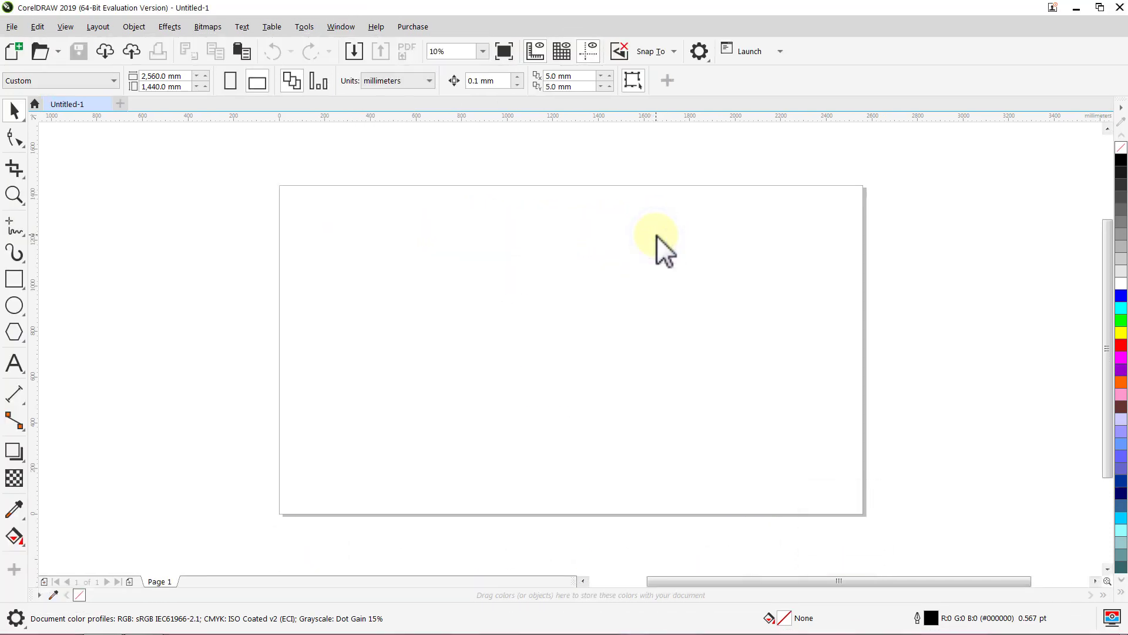
Draw a three-sided regular polygon about 194 mm wide near the page centre, with 2.0 pt as the default graphic outline width
click(484, 52)
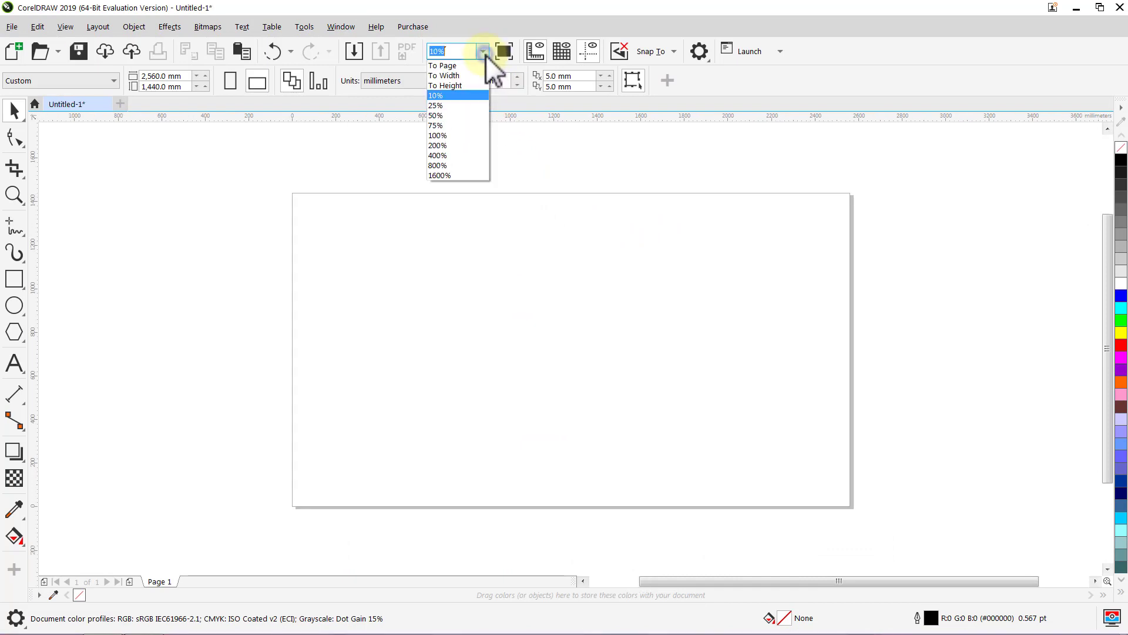
click(464, 137)
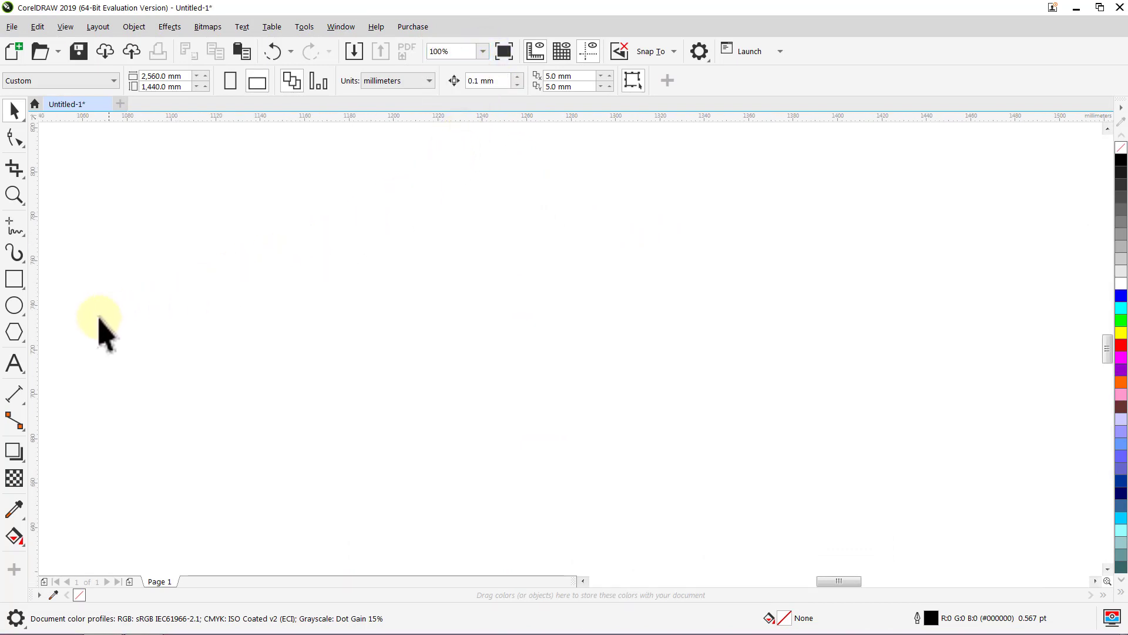
click(18, 334)
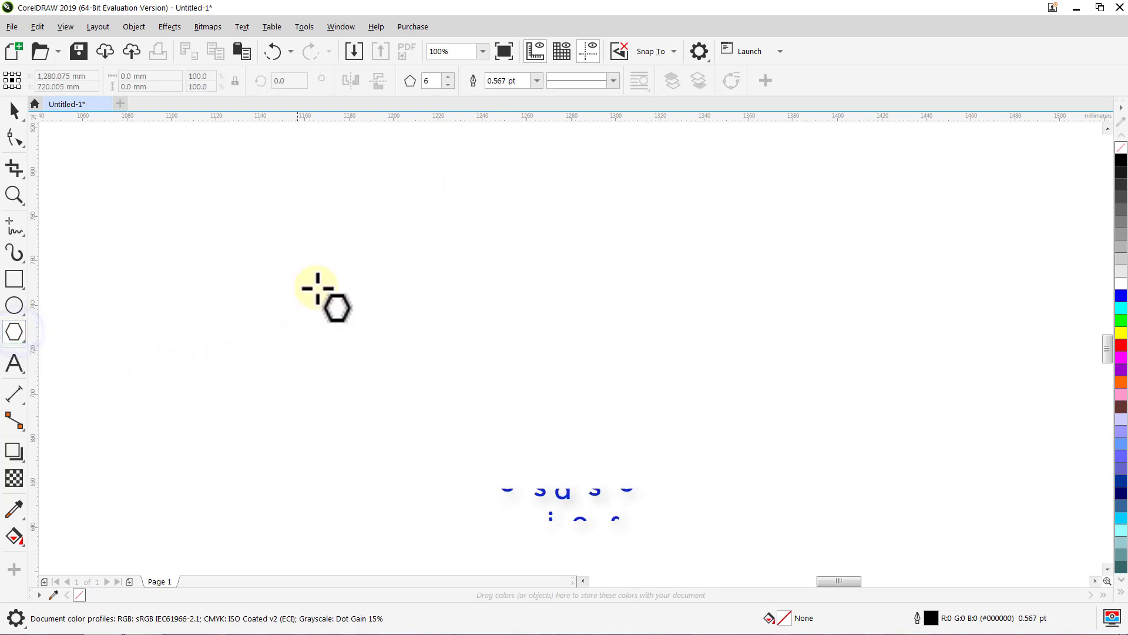
click(449, 85)
click(449, 86)
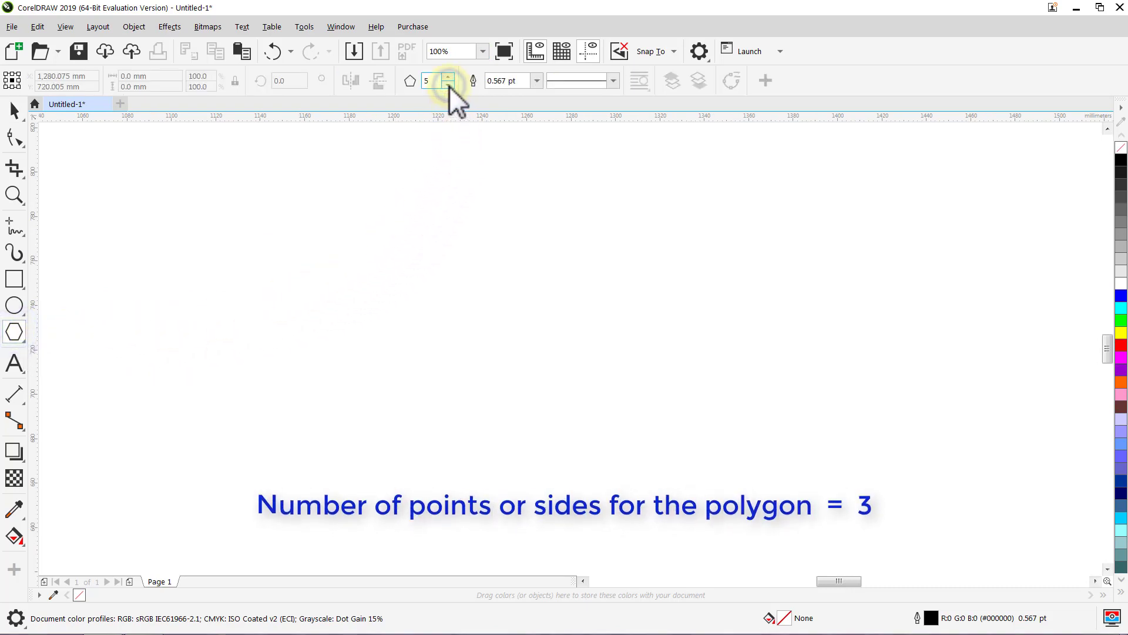
click(449, 86)
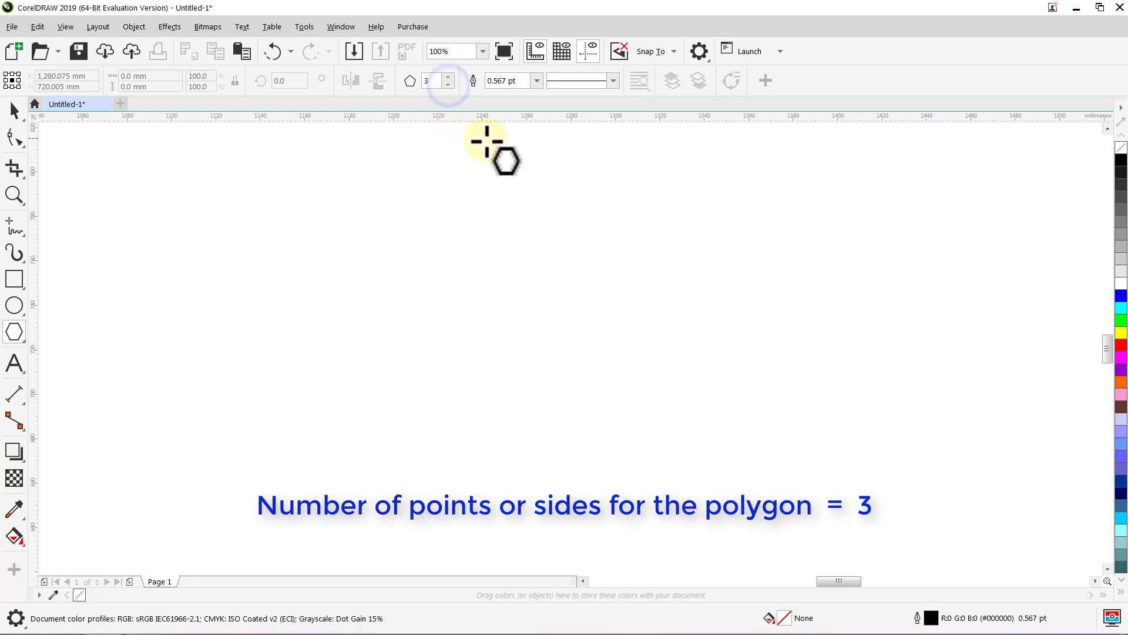
click(537, 83)
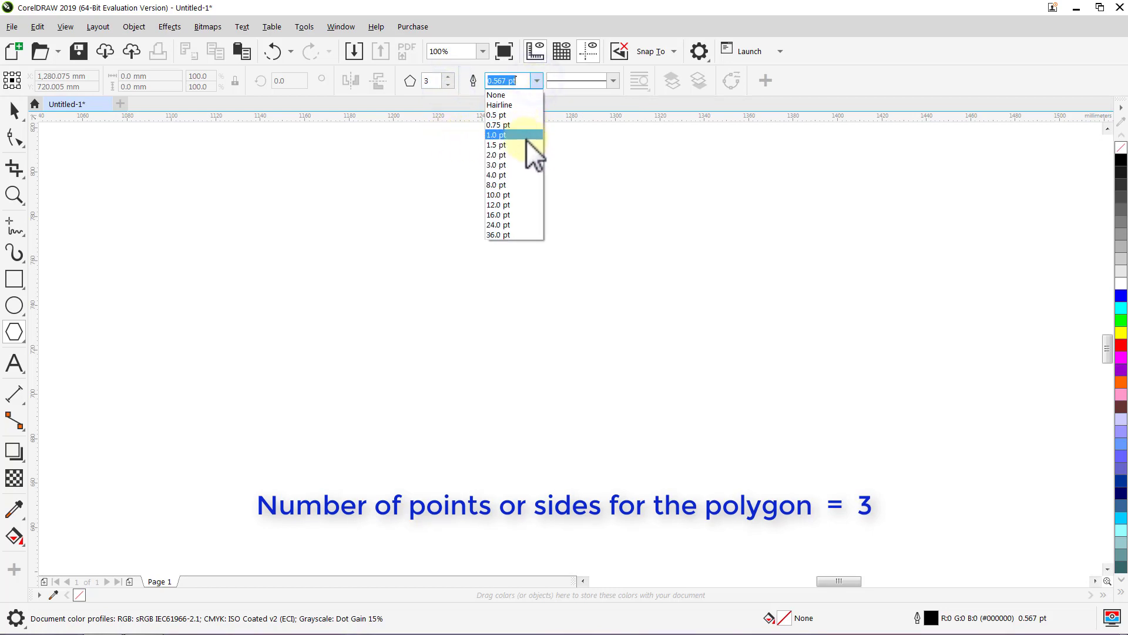
click(523, 155)
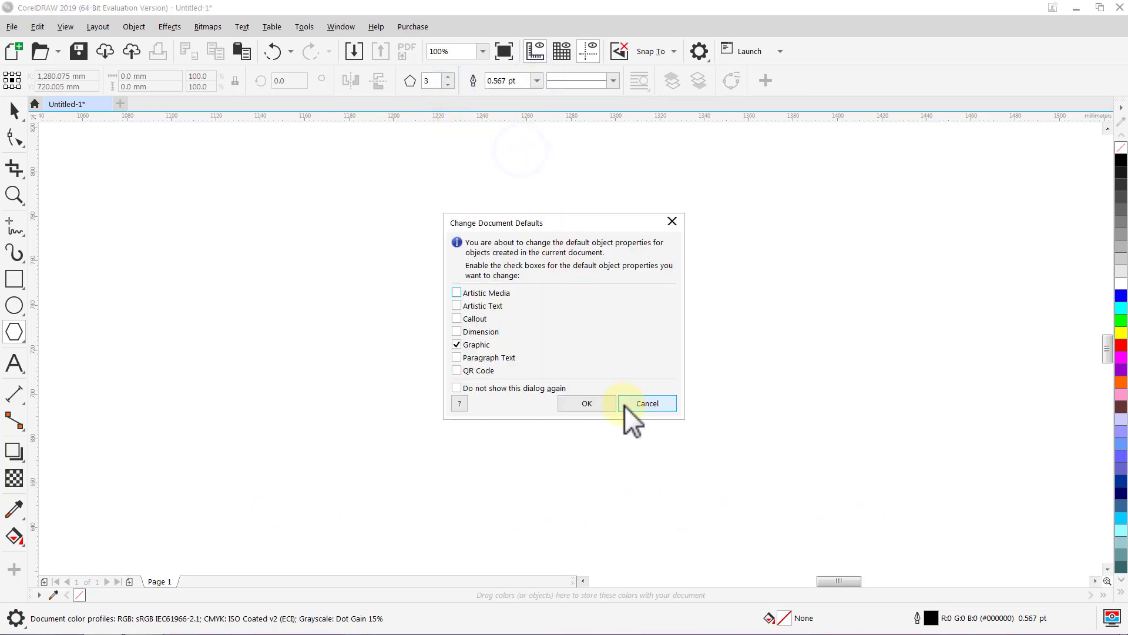
click(605, 403)
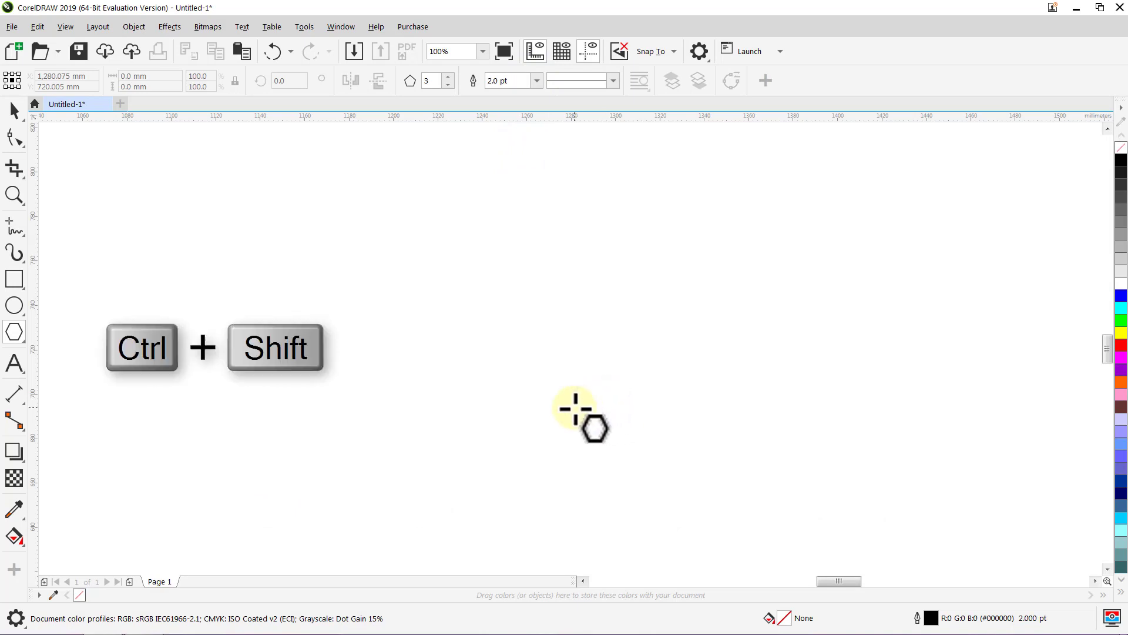
drag(603, 407, 823, 397)
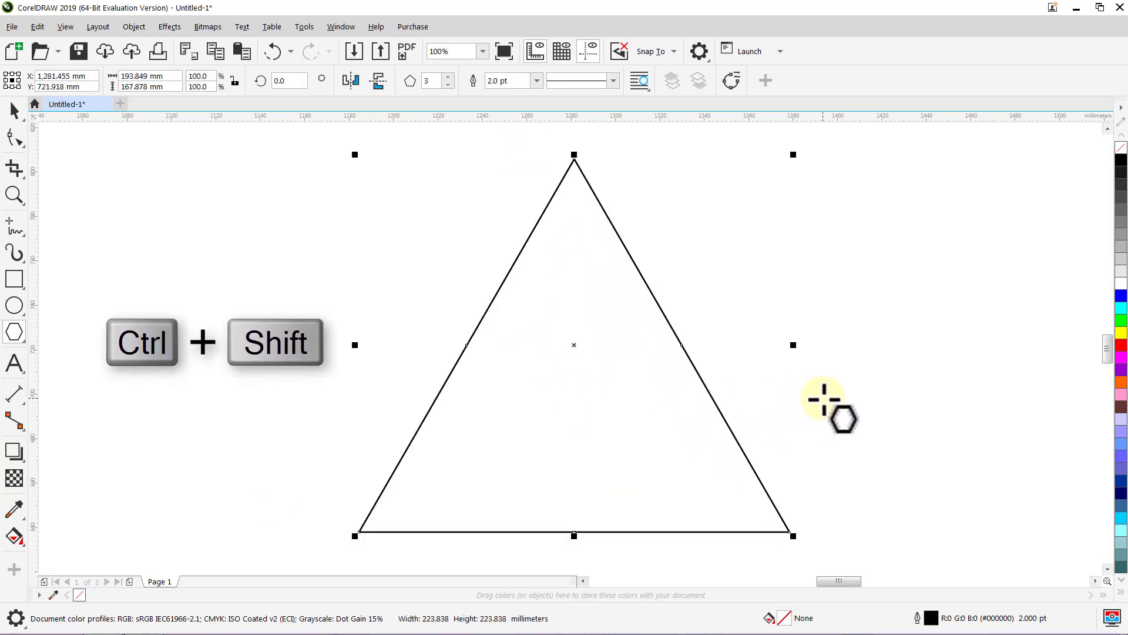
key(space)
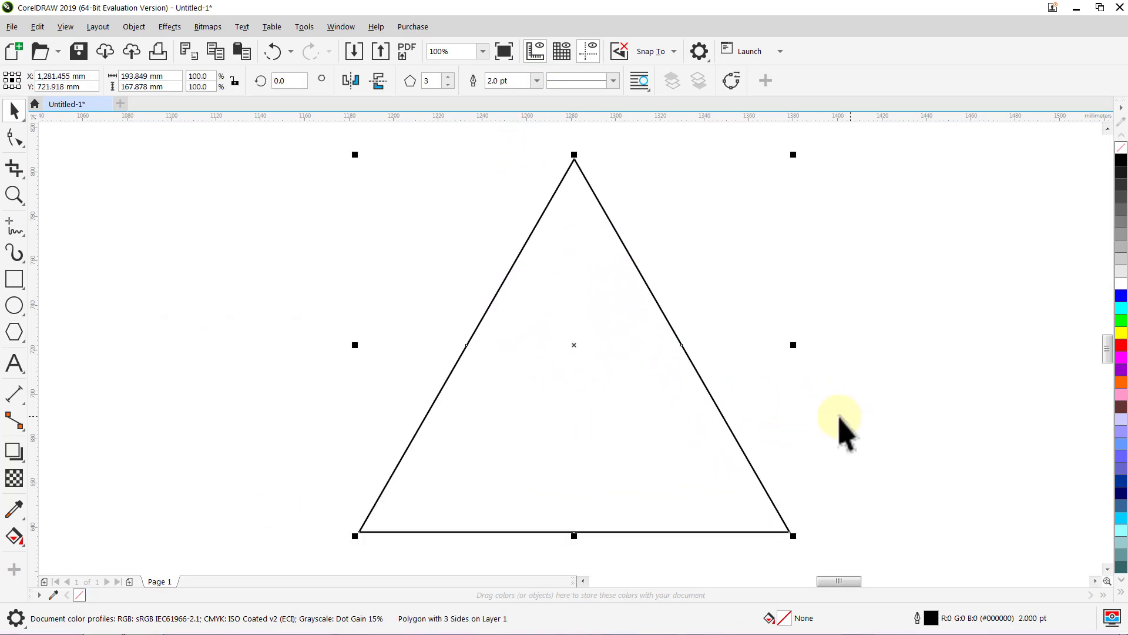
Lock the triangle's proportions and set its width to 200 mm
click(235, 81)
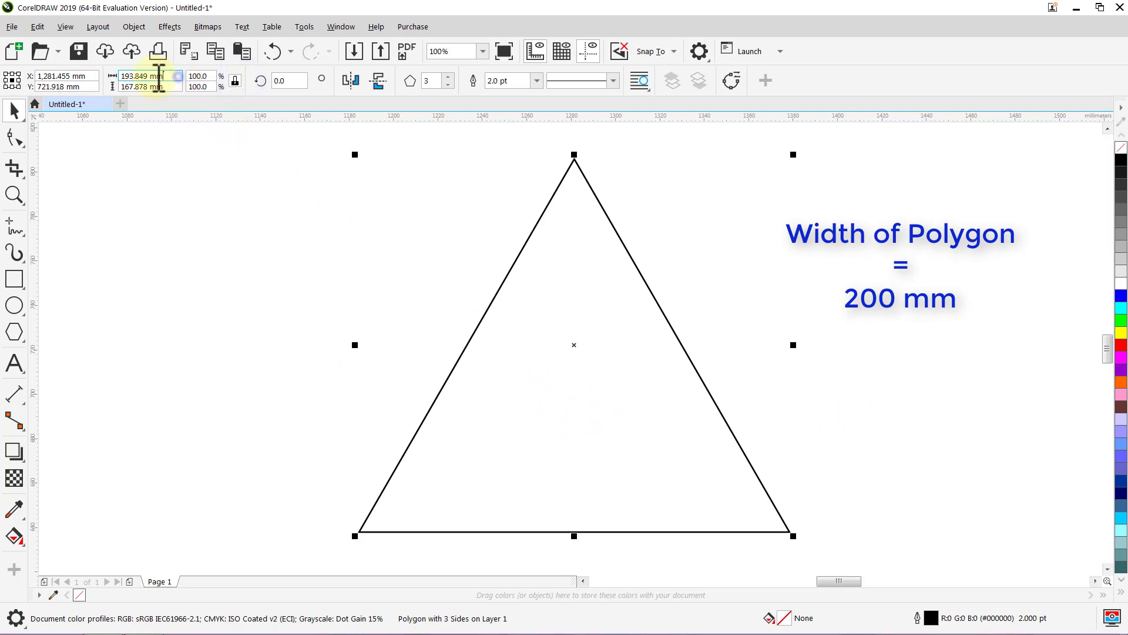
drag(159, 76, 117, 77)
text(200)
key(Return)
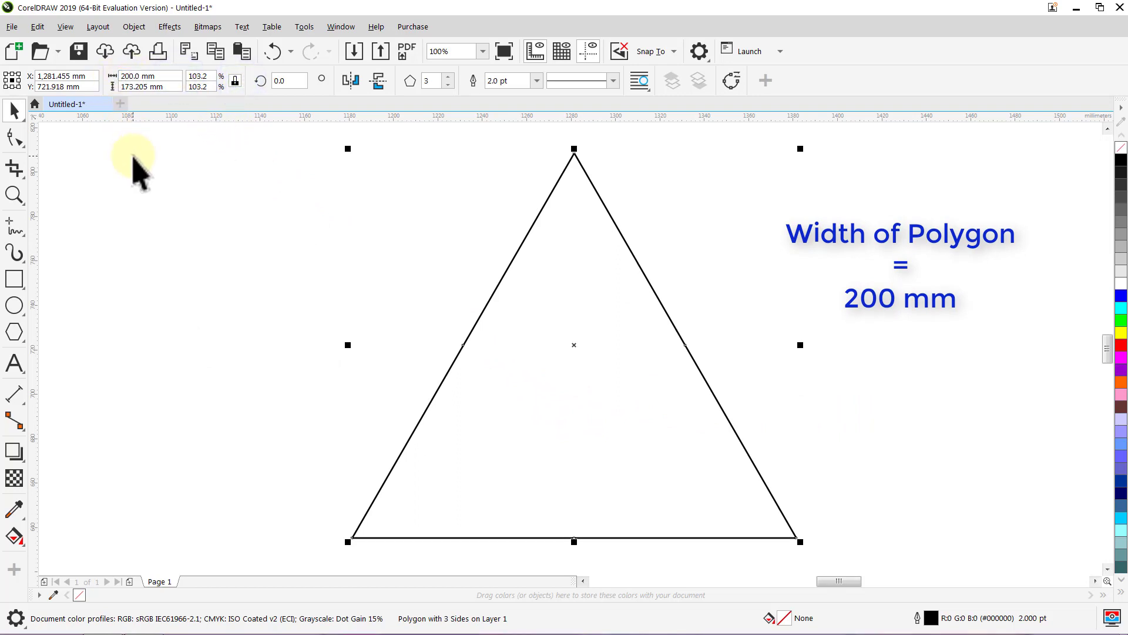
click(133, 156)
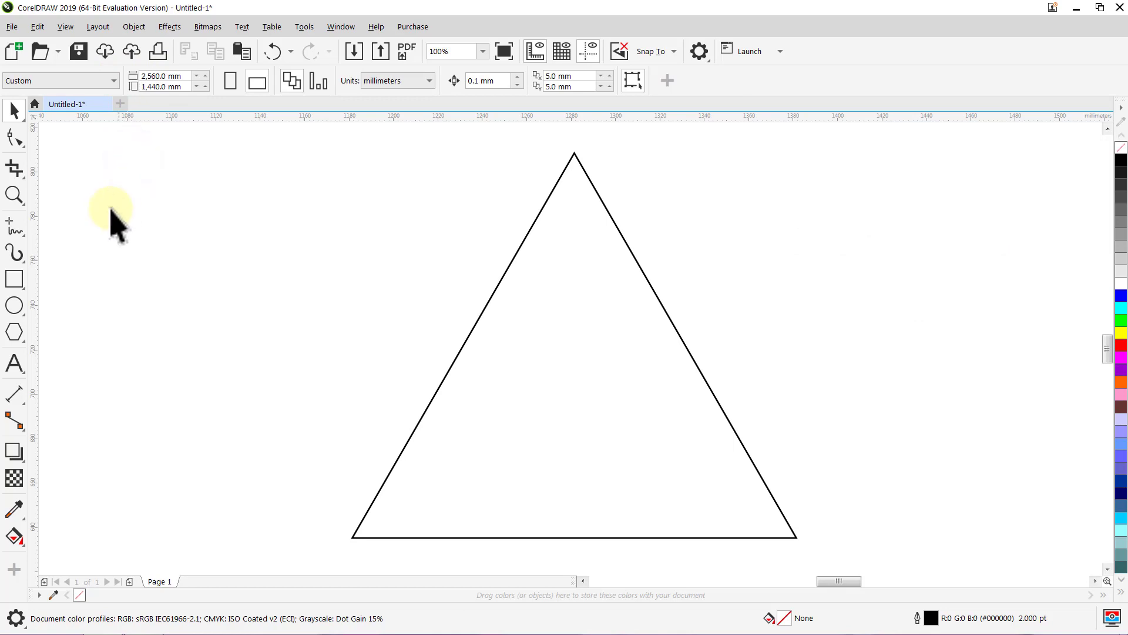
With #00CCFF as the default graphic outline colour, draw 2-point lines from the triangle's apex and lower-right corner to the opposite sides' midpoints
click(17, 228)
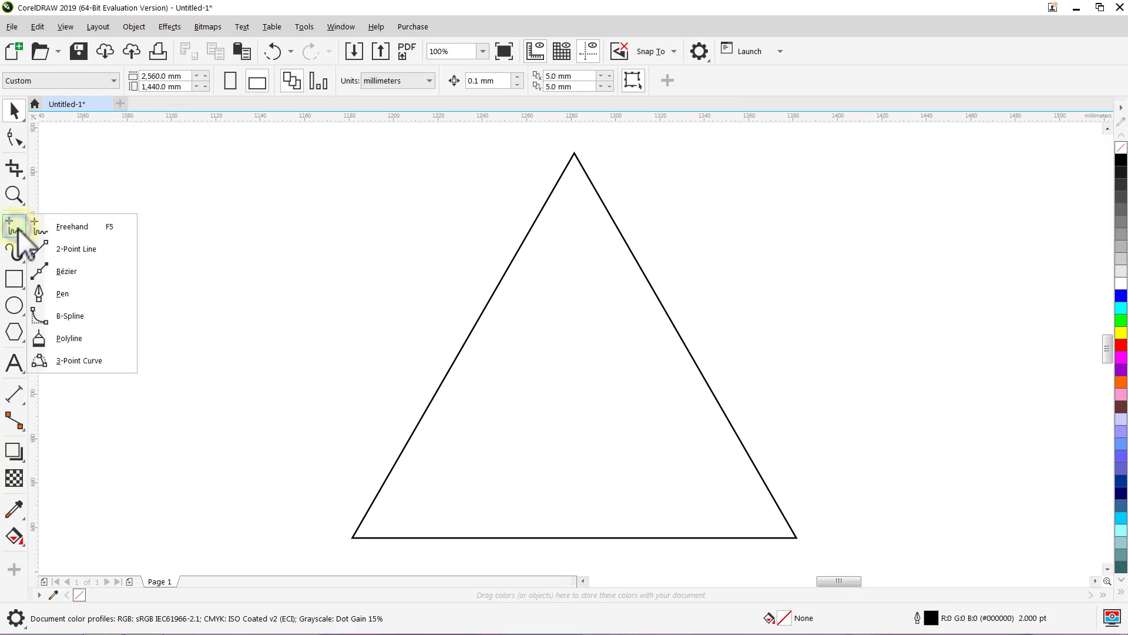
click(55, 246)
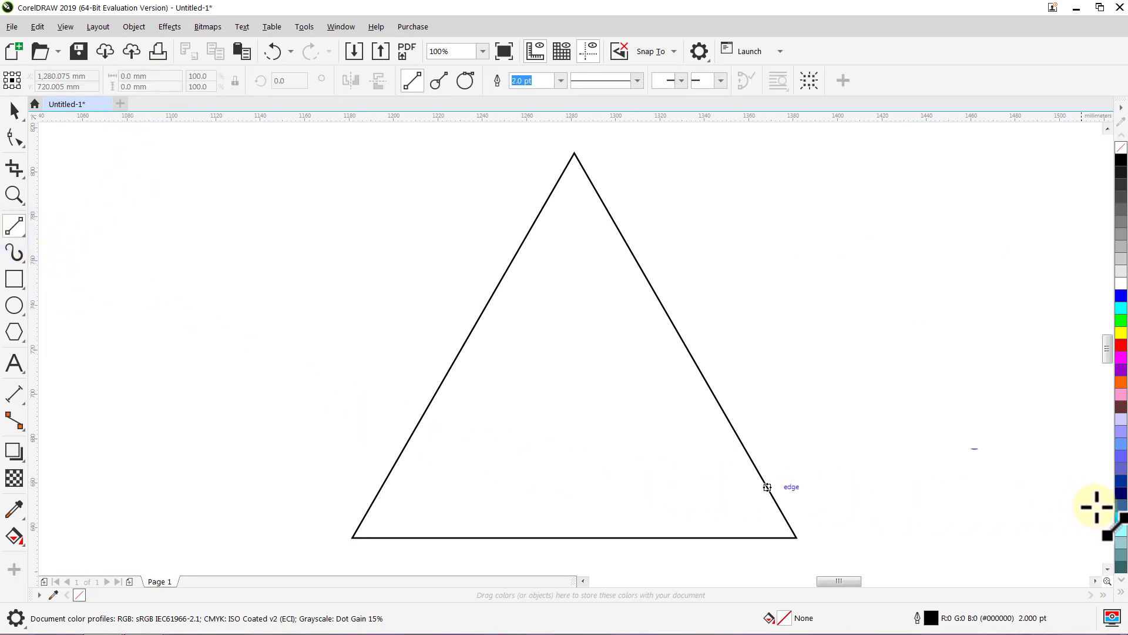
right_click(1120, 520)
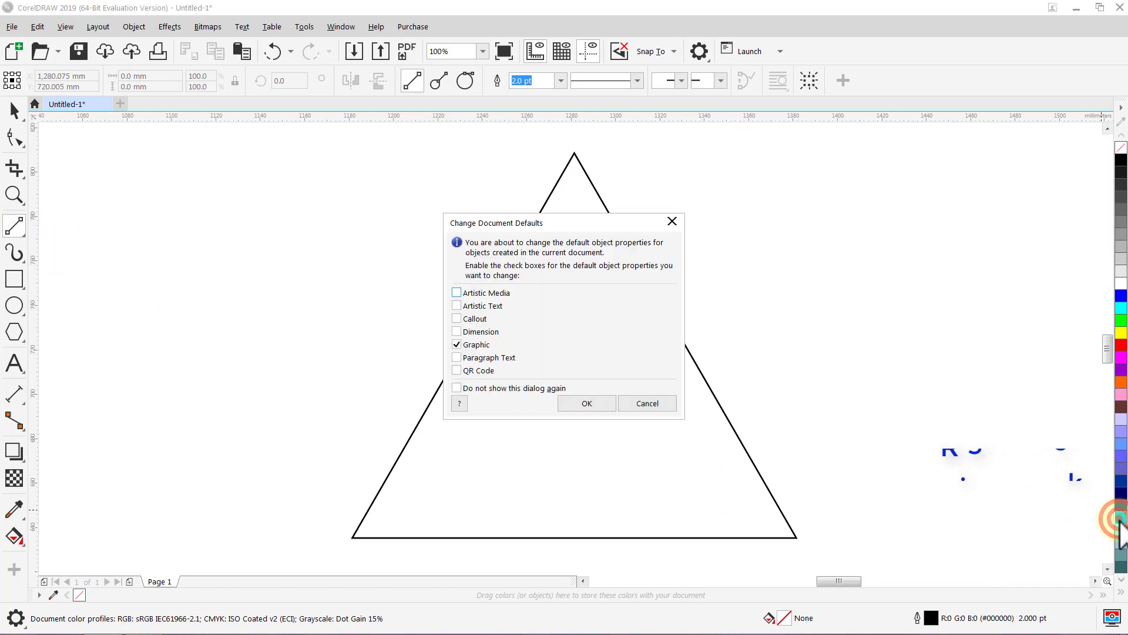
click(583, 406)
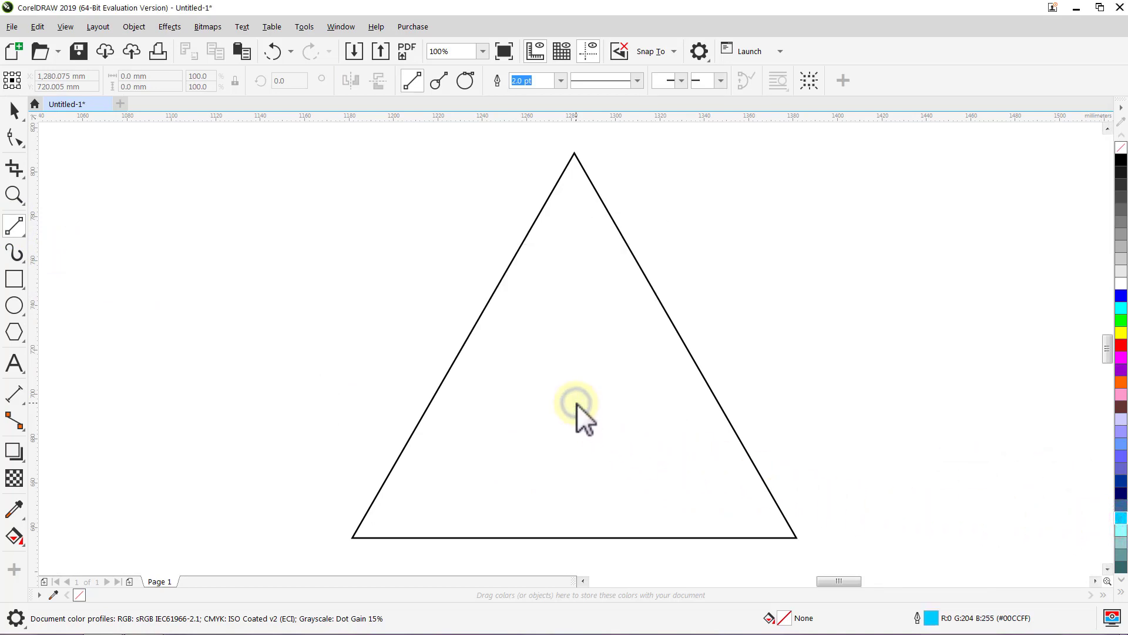
drag(576, 158, 576, 536)
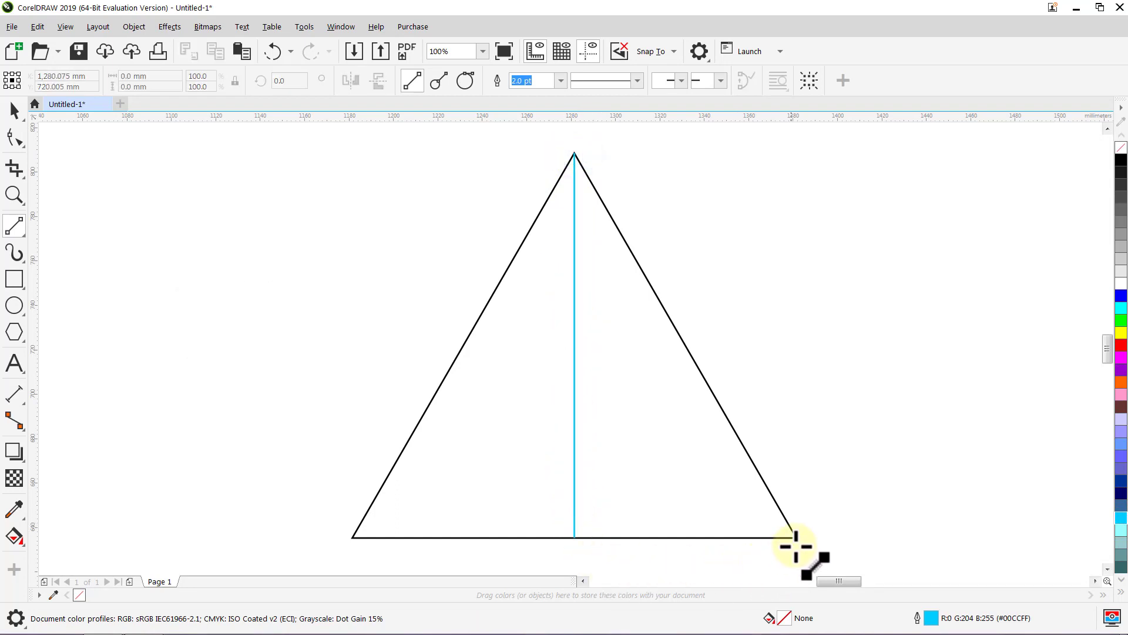
drag(797, 537, 463, 347)
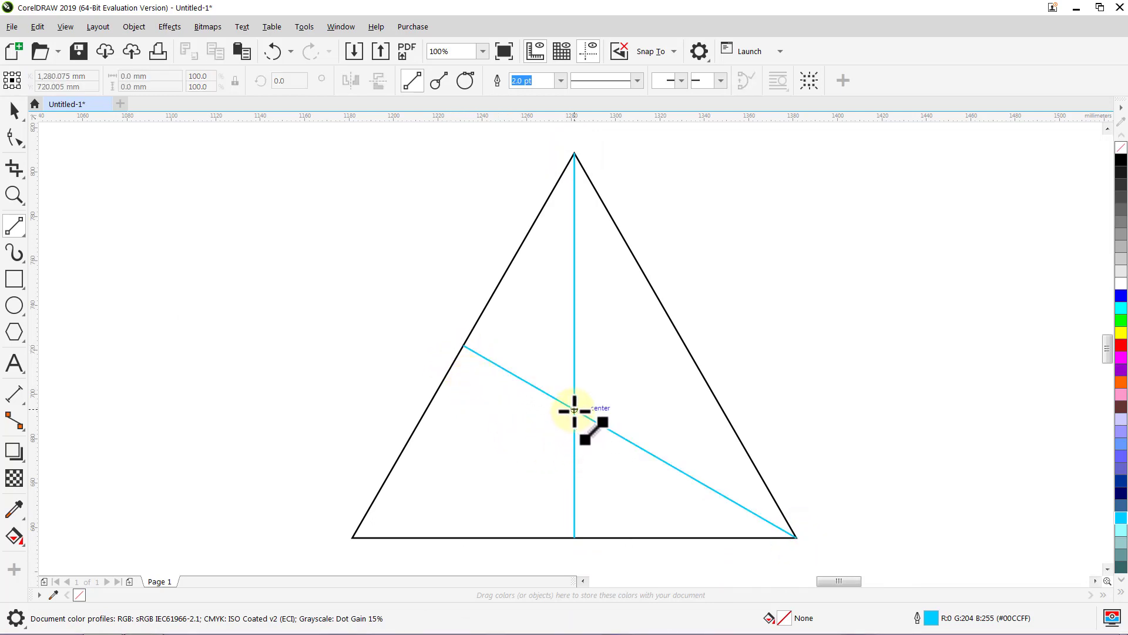
Draw a line about 58 mm across from the medians' intersection to the triangle's left side, and another along that whole side
drag(574, 409, 446, 377)
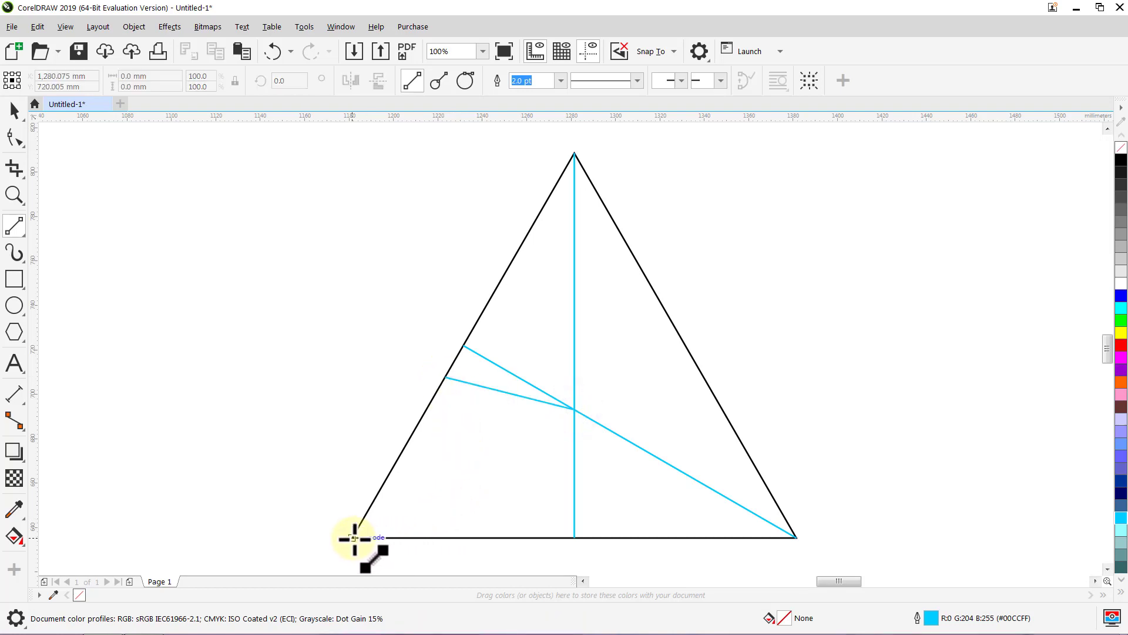
drag(354, 538, 576, 155)
key(space)
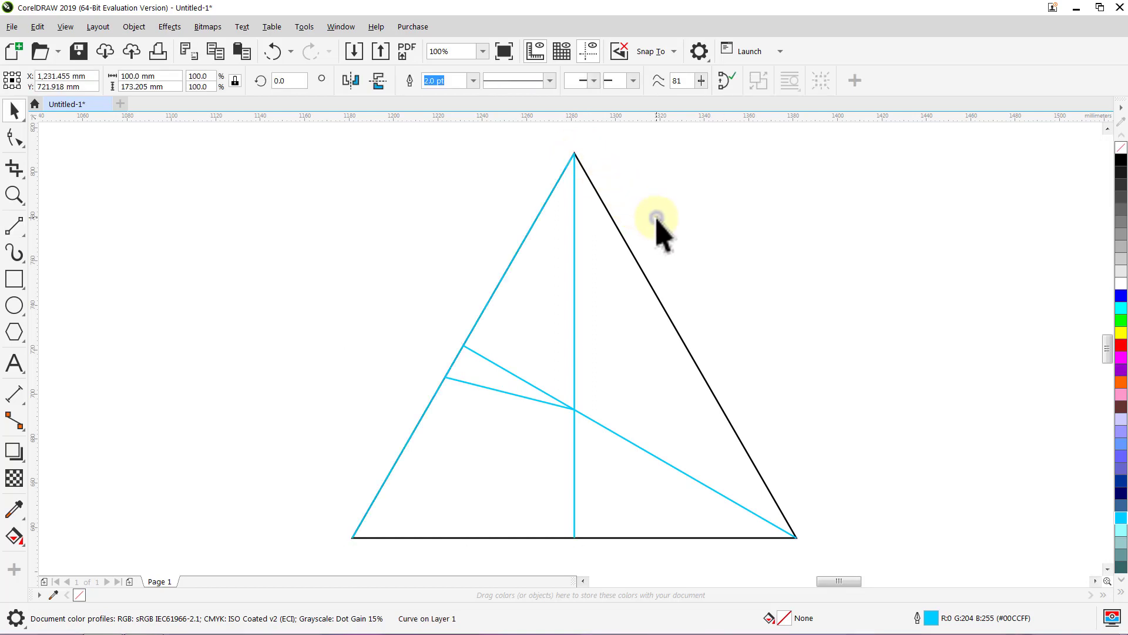
Delete the vertical median and the slanted median of the triangle
click(657, 218)
click(574, 275)
key(Delete)
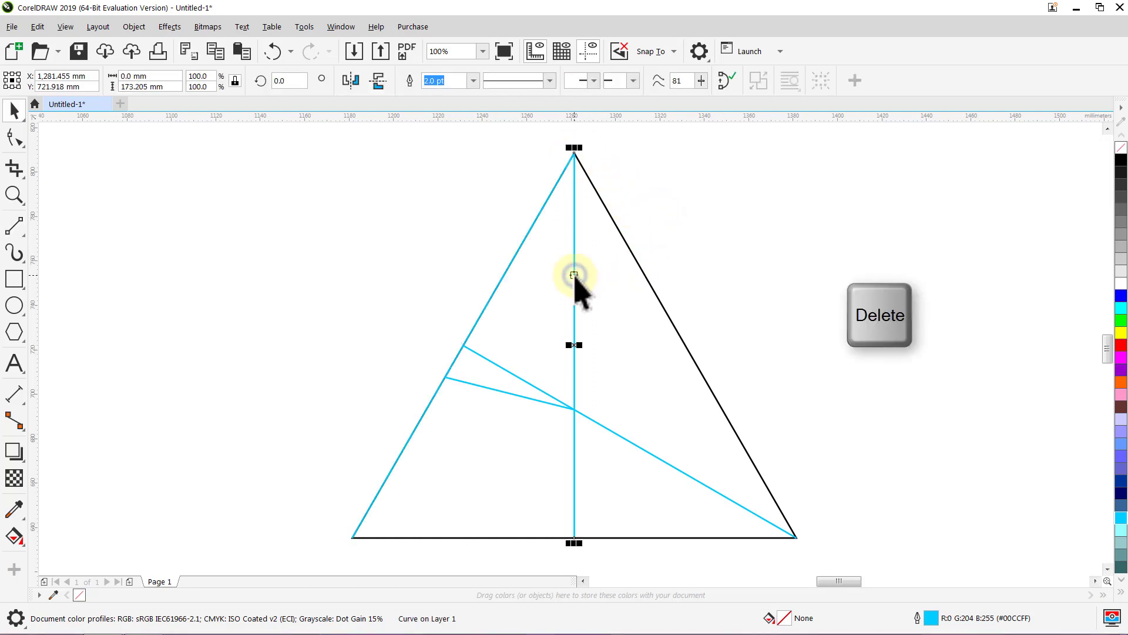
click(656, 456)
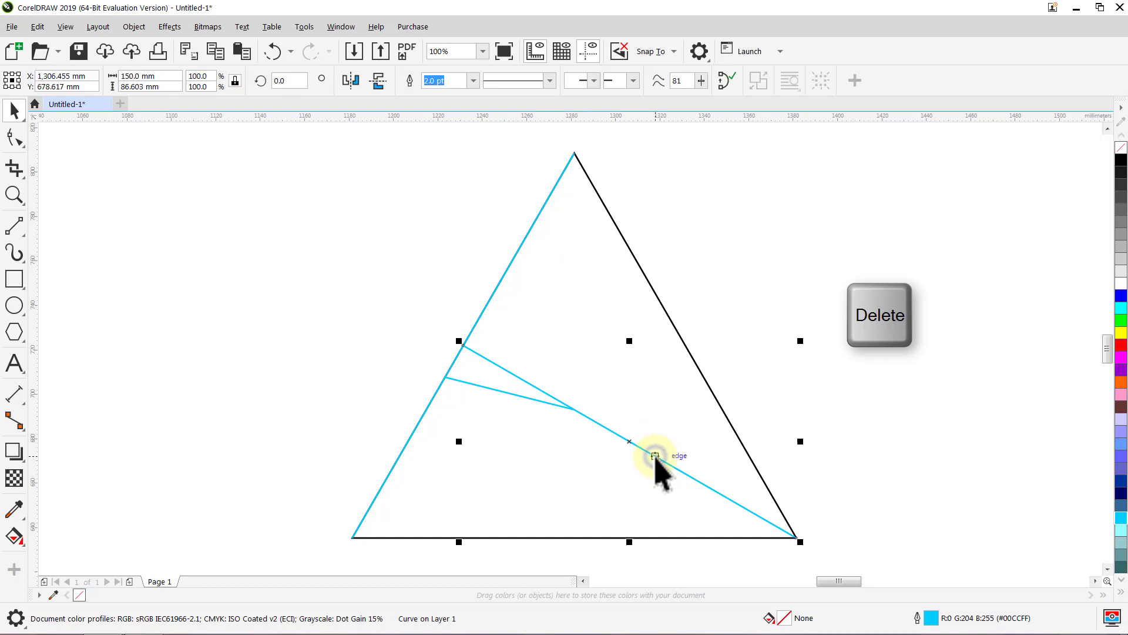
key(Delete)
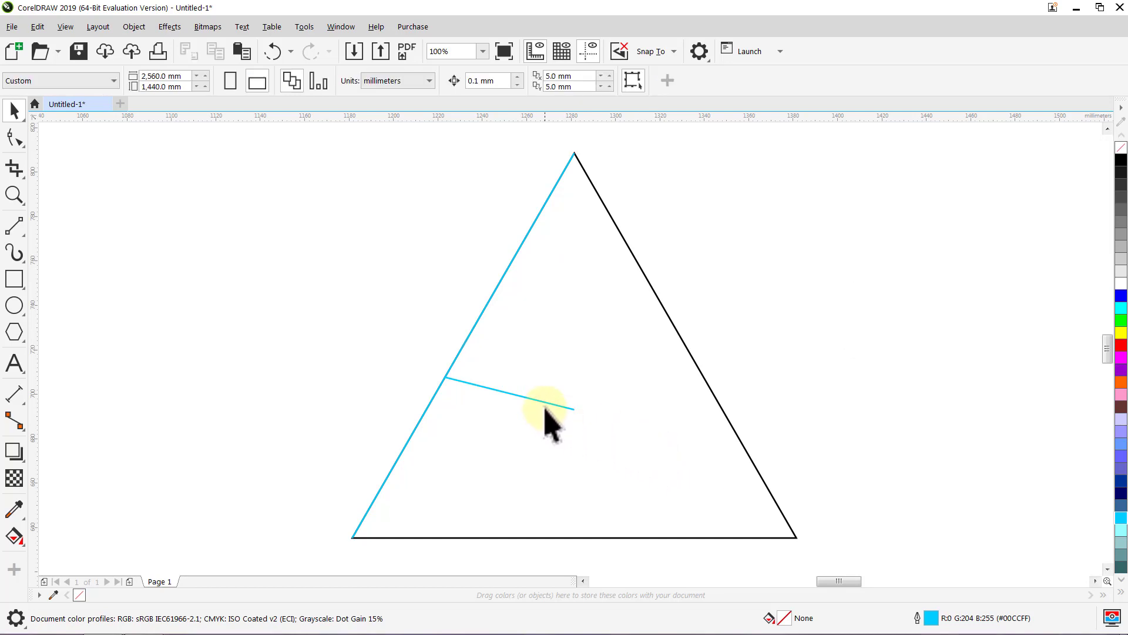
Move the short inner line's rotation centre to its endpoint at the middle of the triangle
click(546, 404)
click(545, 405)
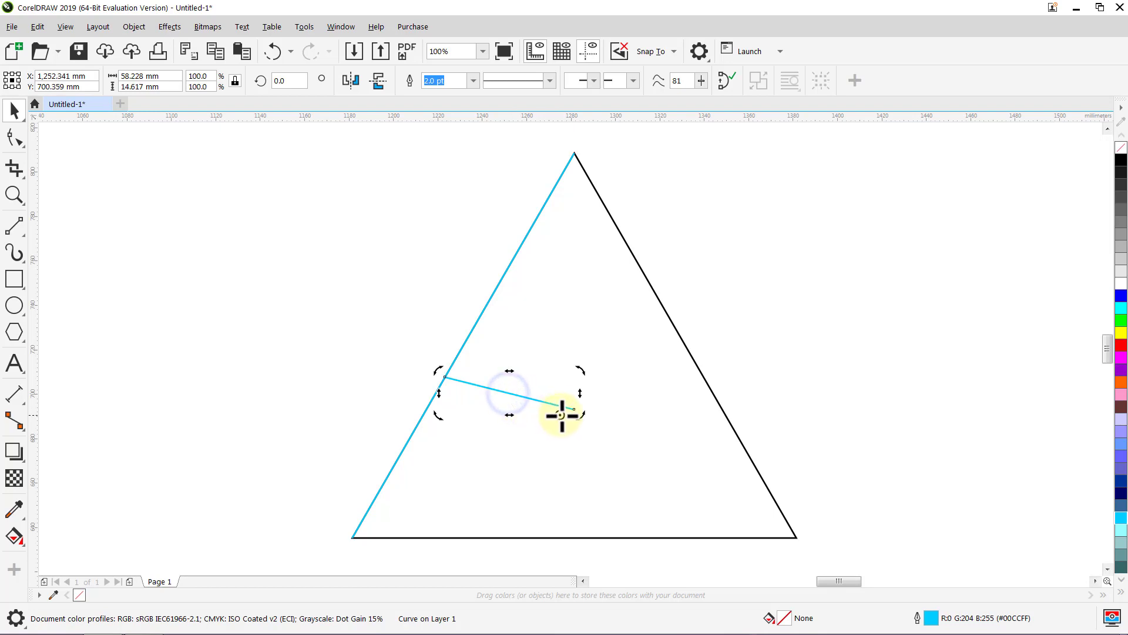
click(702, 339)
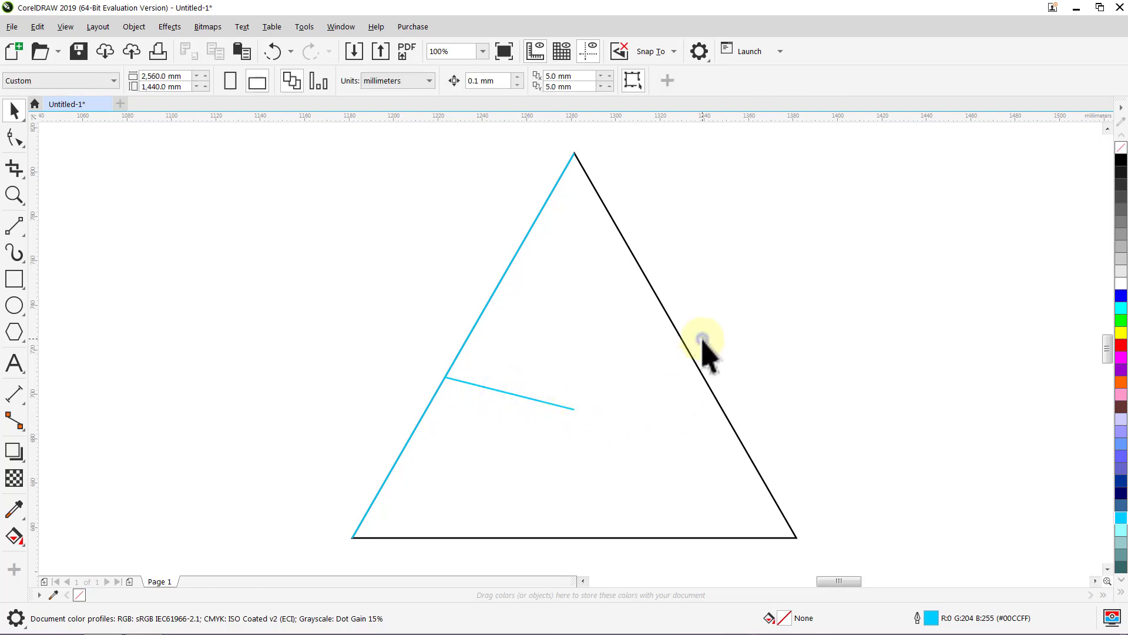
Rotate the short inner line by 120 degrees about its endpoint at the triangle's middle with 2 copies, using the Transform docker
click(334, 32)
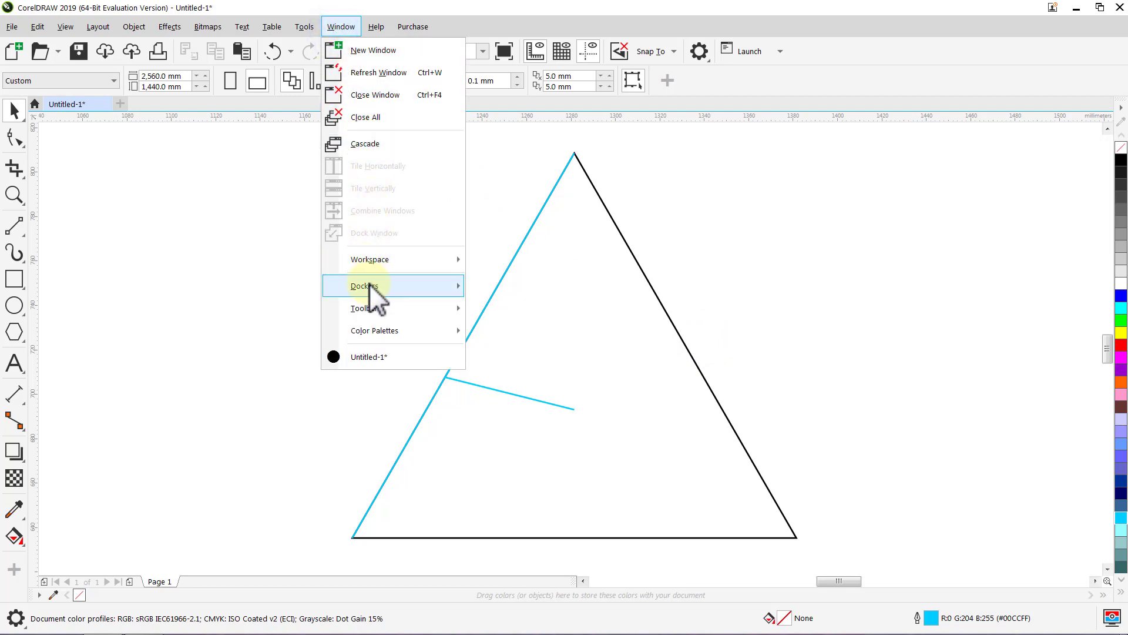
mouse_move(369, 286)
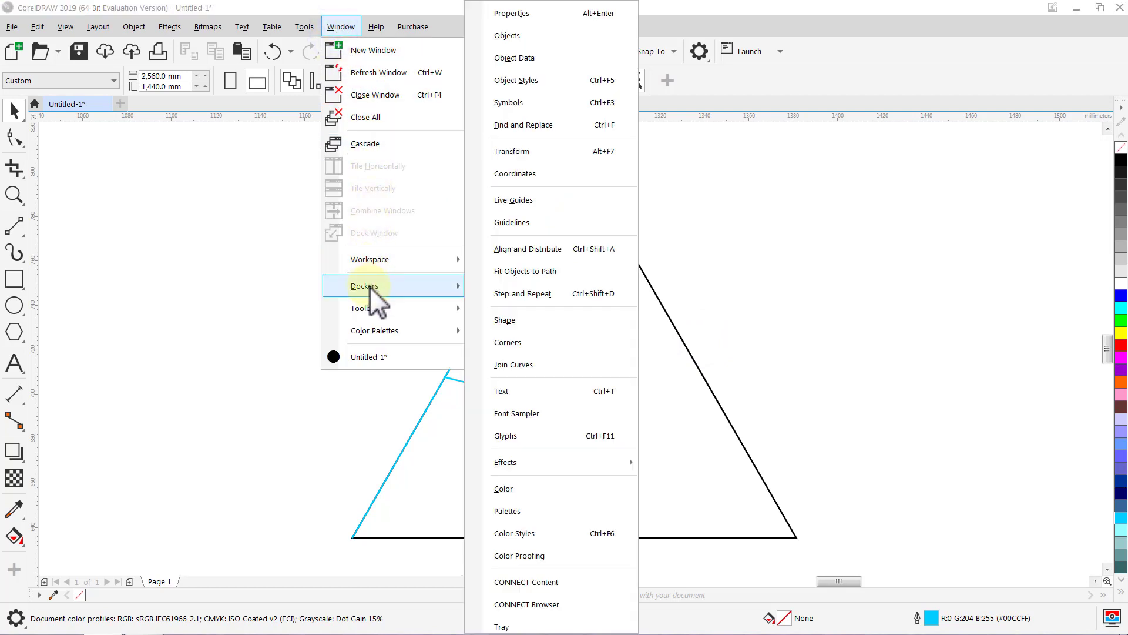
click(546, 151)
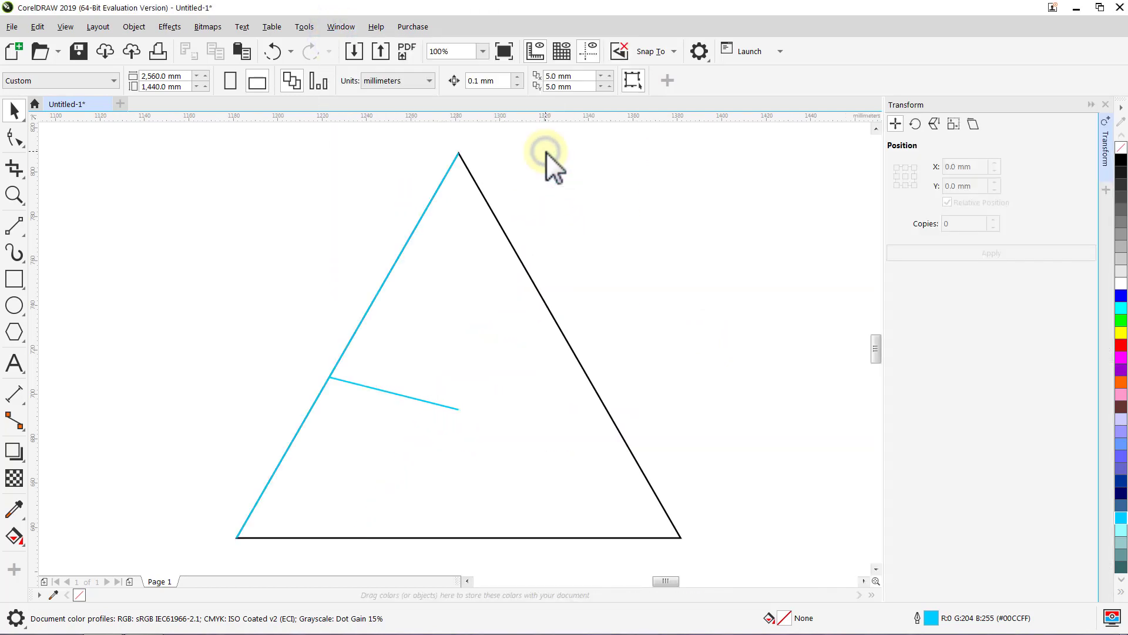
click(446, 404)
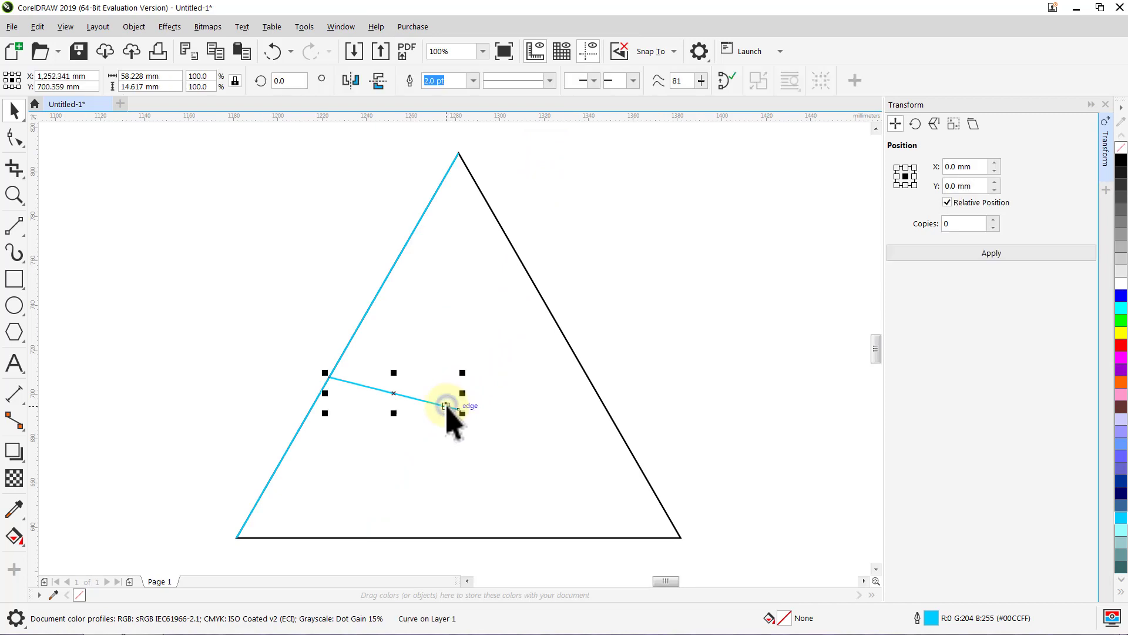
click(914, 124)
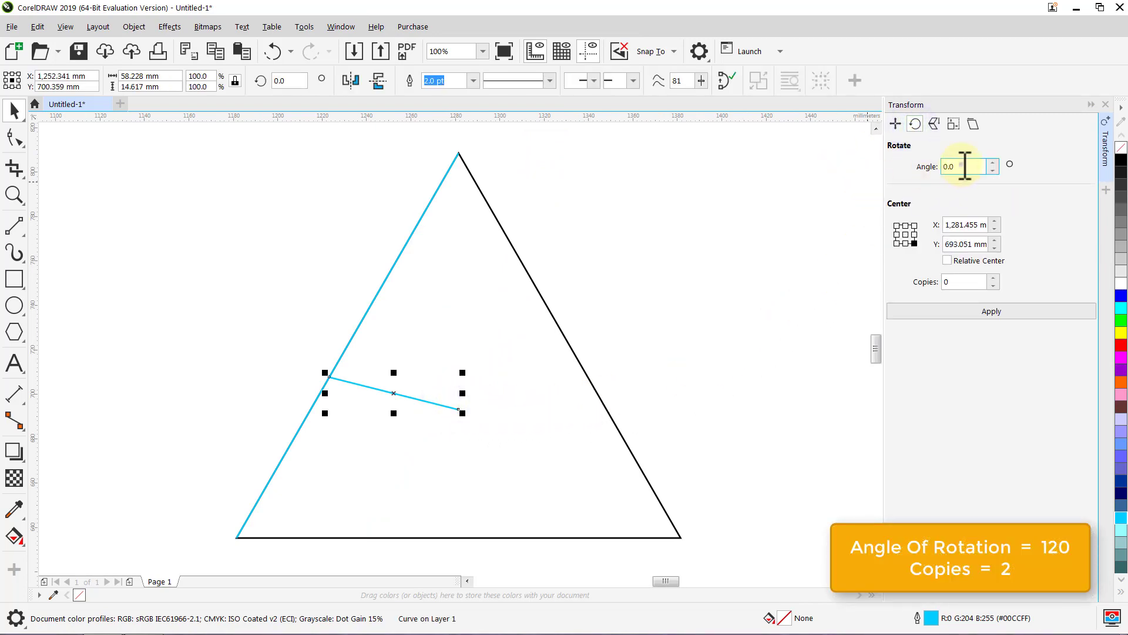
text(120)
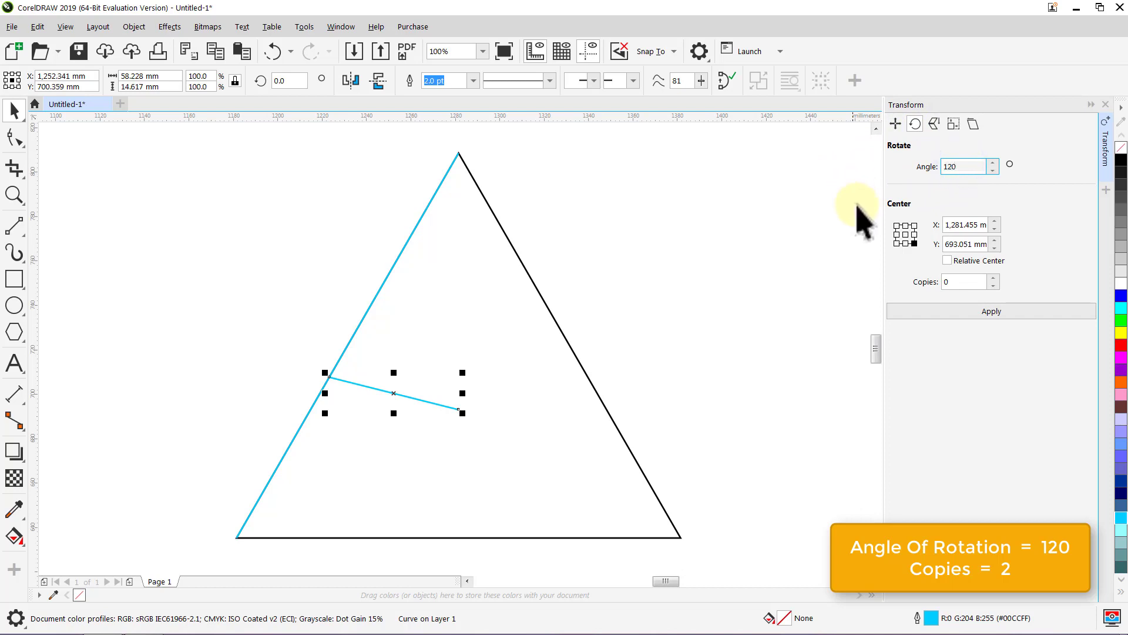
text(2)
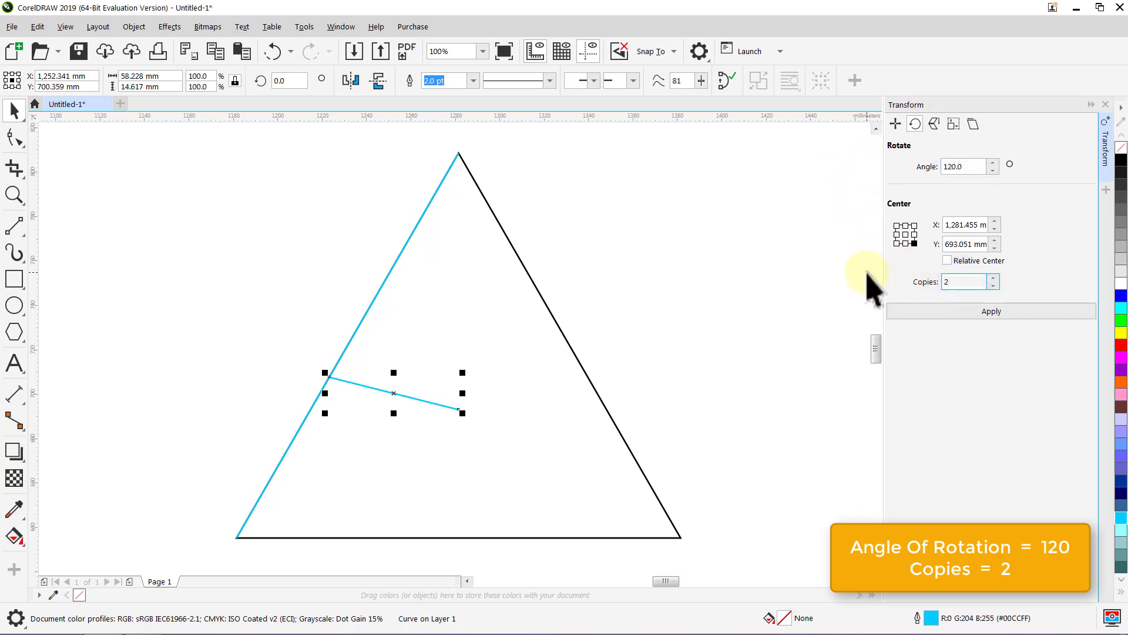
click(988, 313)
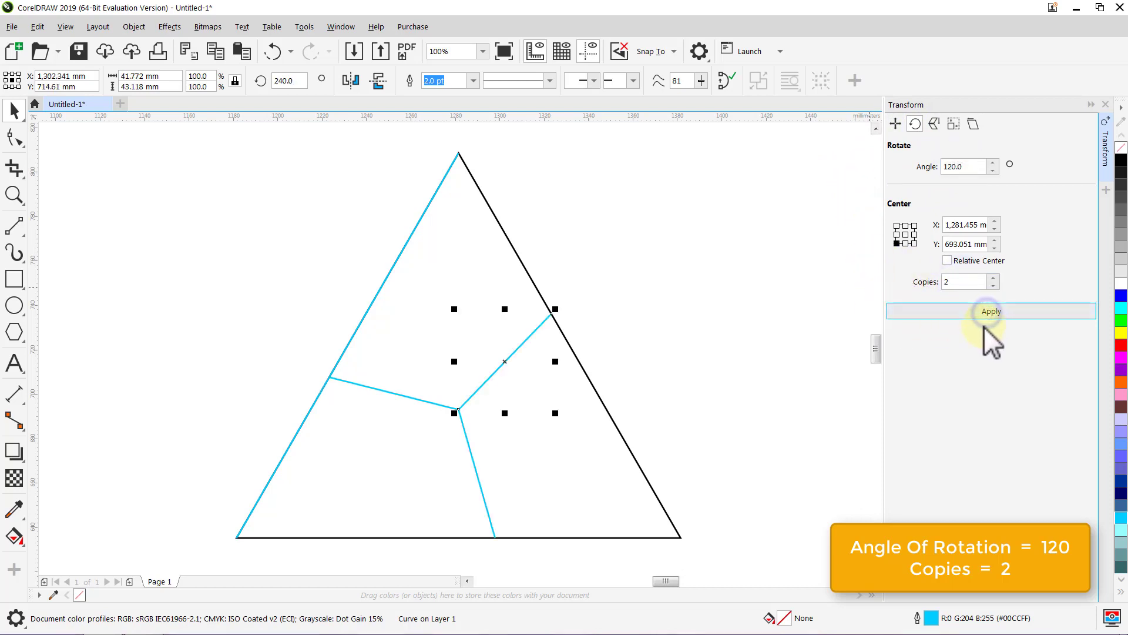
click(847, 249)
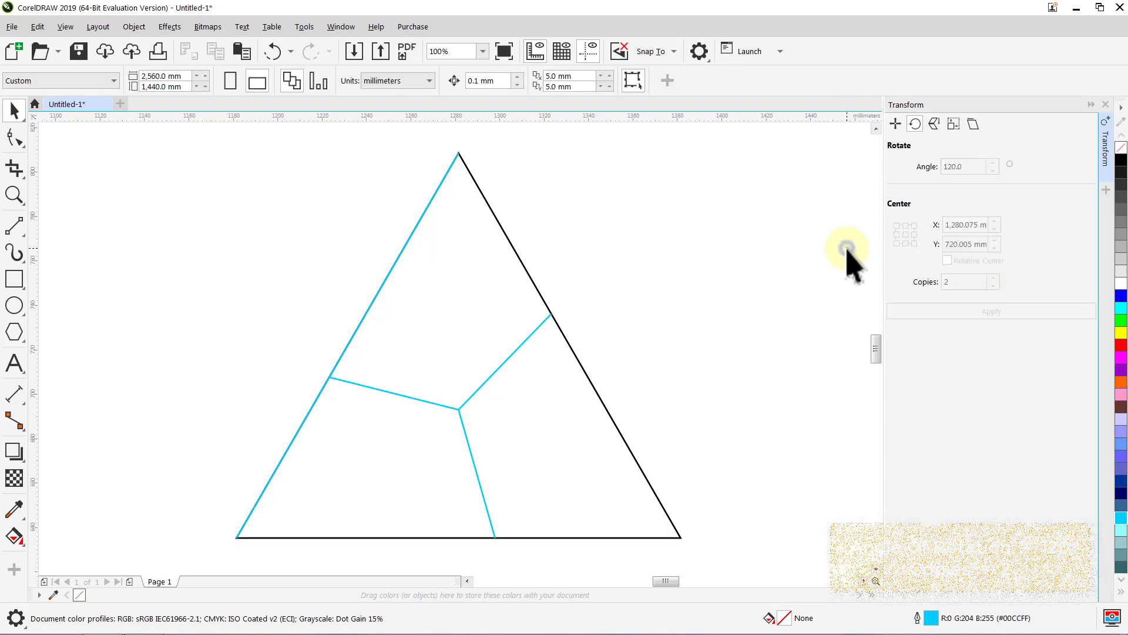
click(1103, 154)
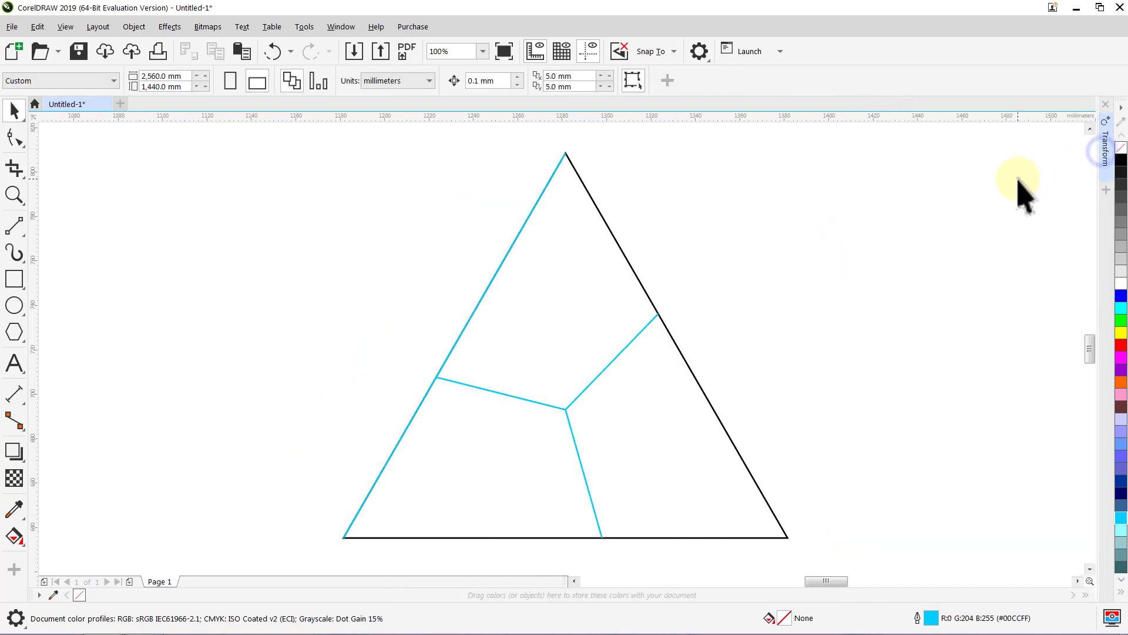
Blend the inner line that meets the triangle's right side with the line along the left side, using 7 steps
click(611, 363)
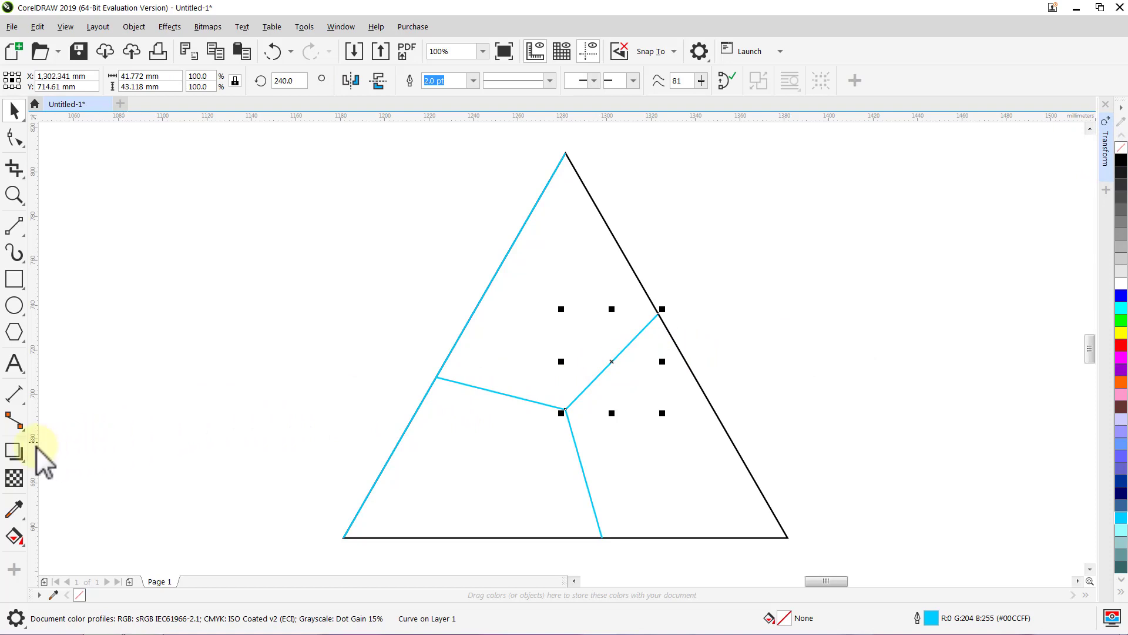
click(15, 450)
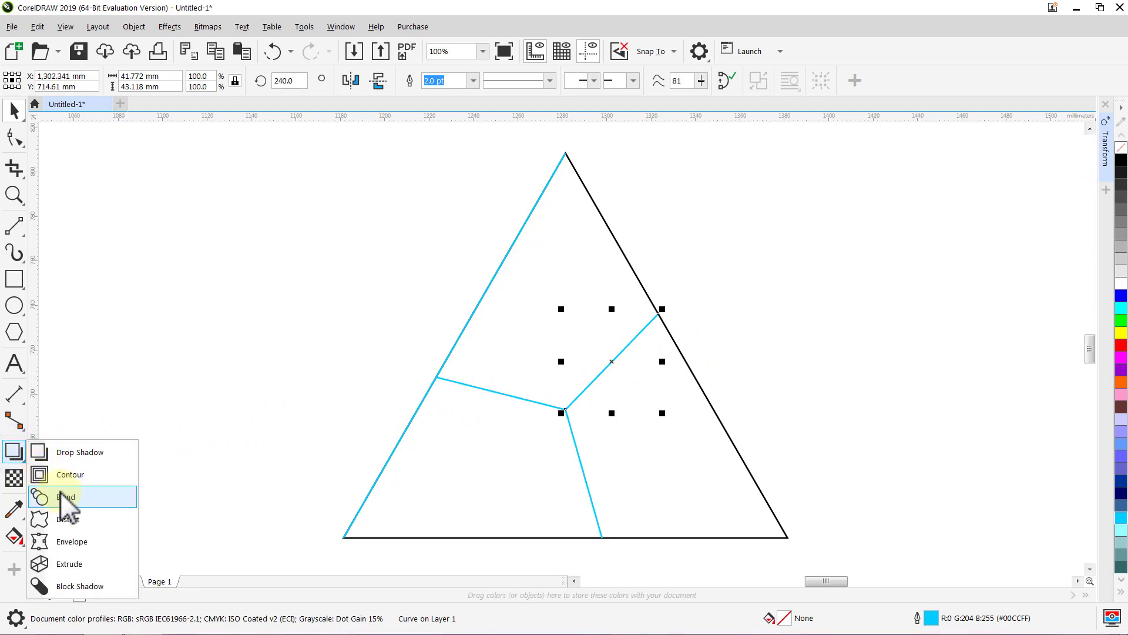
click(61, 496)
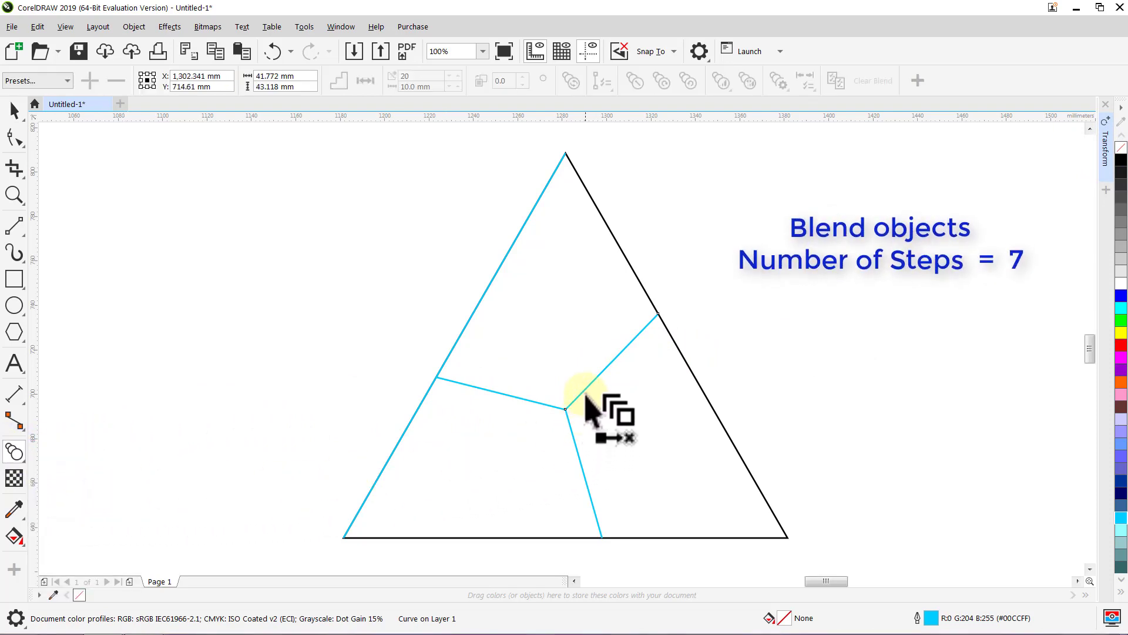
drag(586, 395, 466, 328)
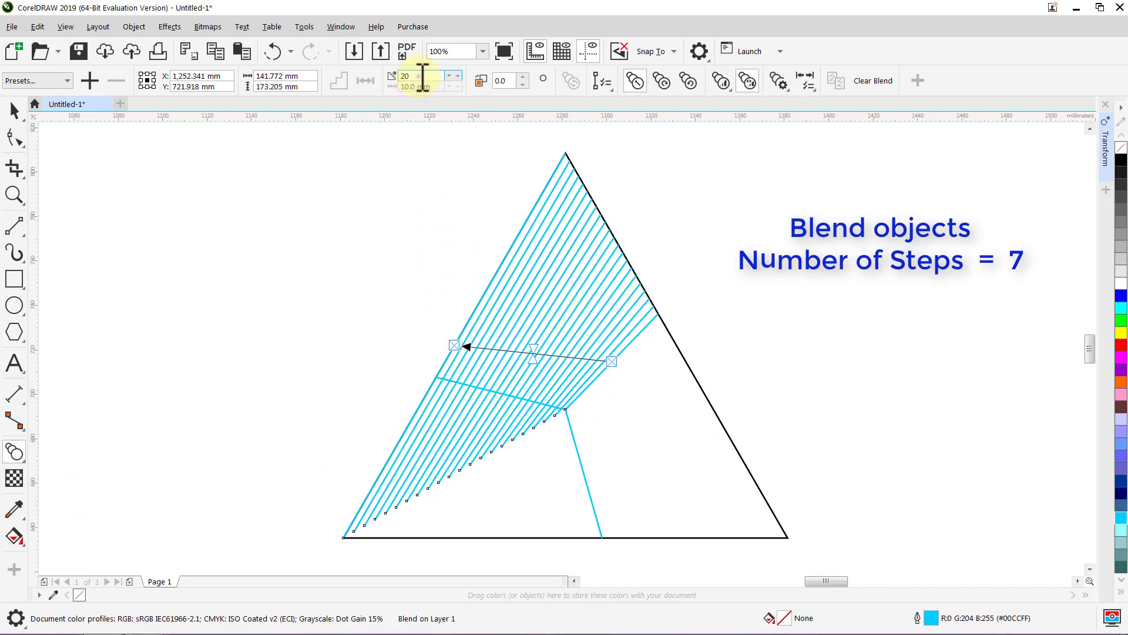
text(7)
key(Return)
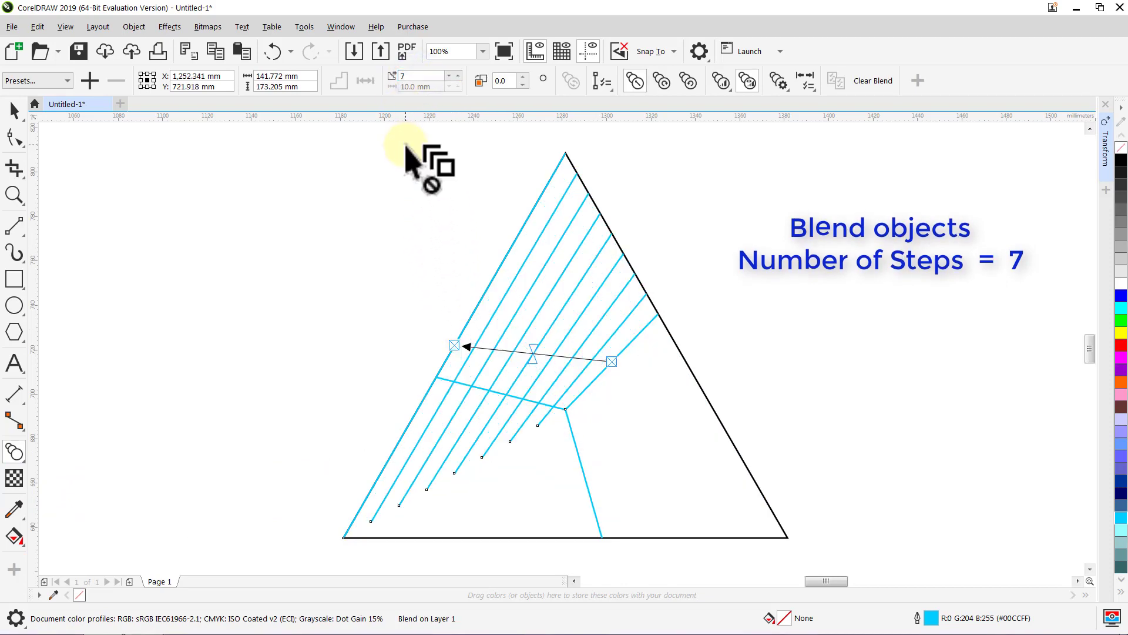
click(14, 110)
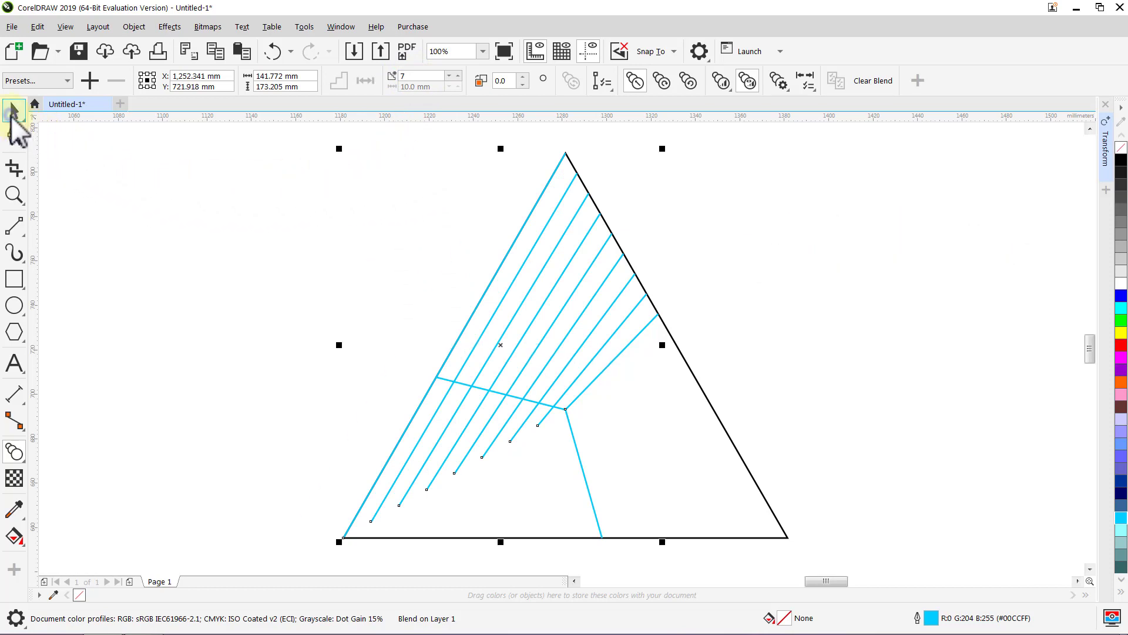
click(116, 167)
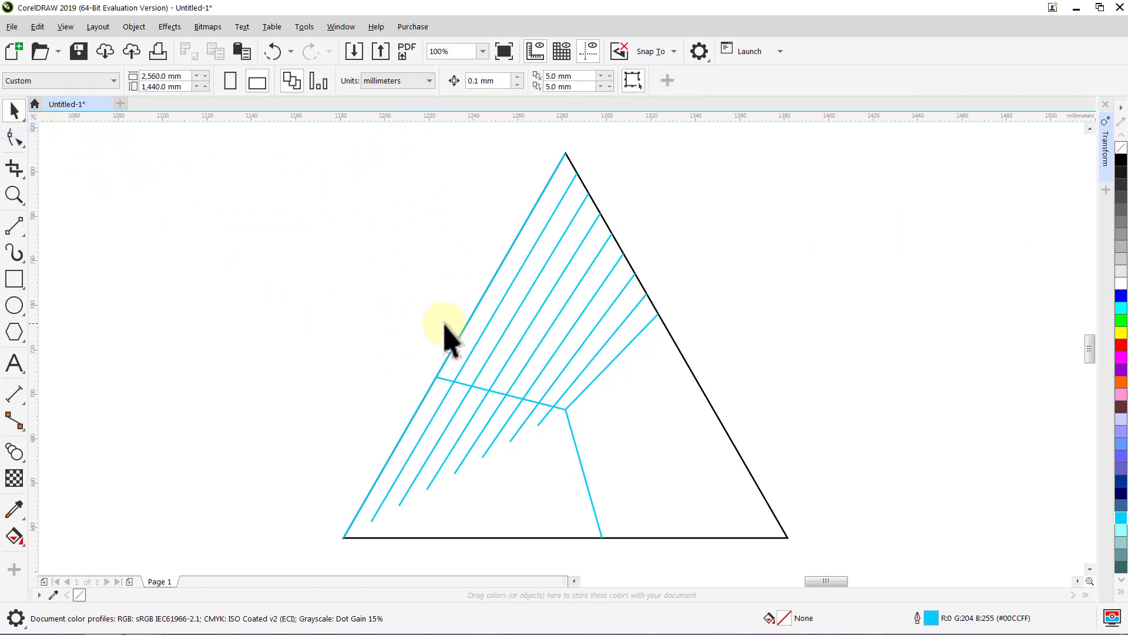
Break the blend apart and group all the lines together with the triangle
click(503, 304)
right_click(504, 305)
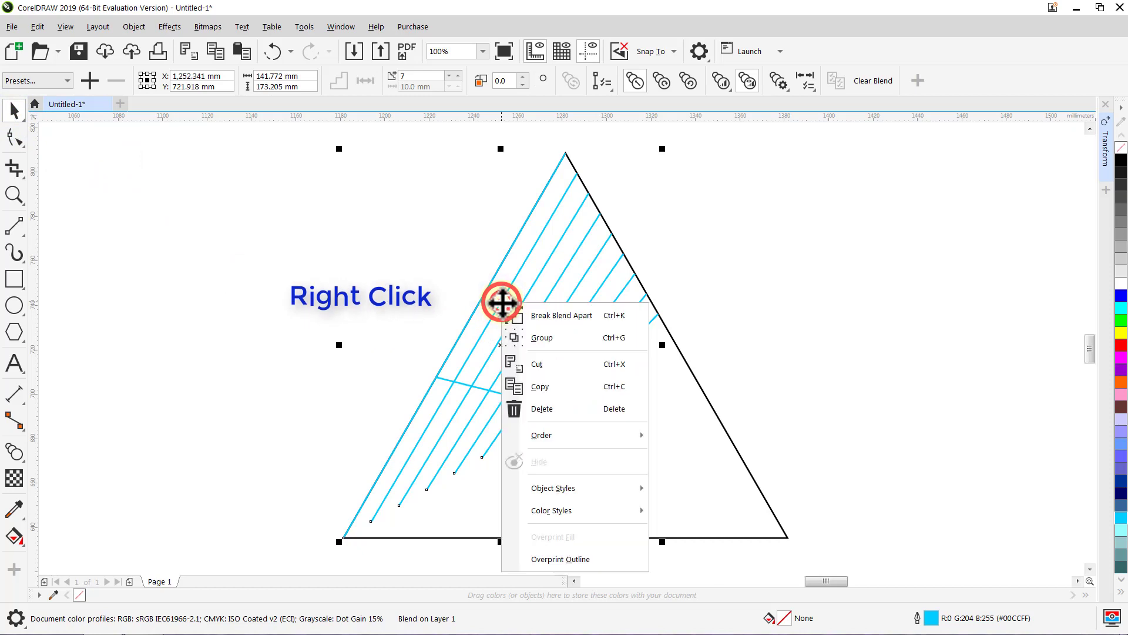
click(532, 316)
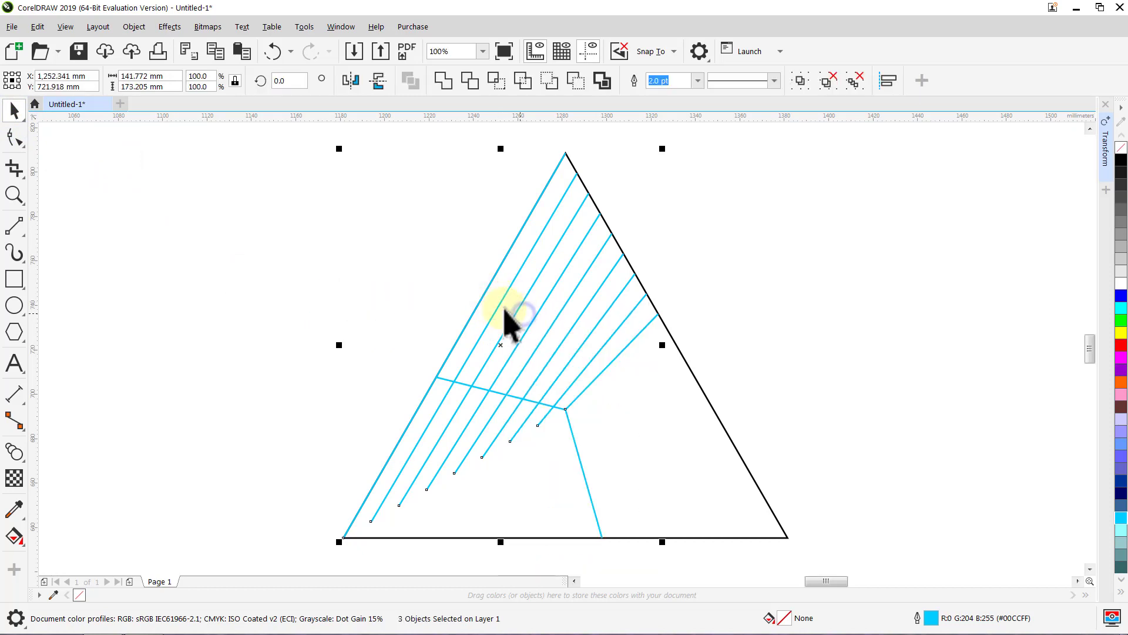
click(292, 230)
key(ctrl+a)
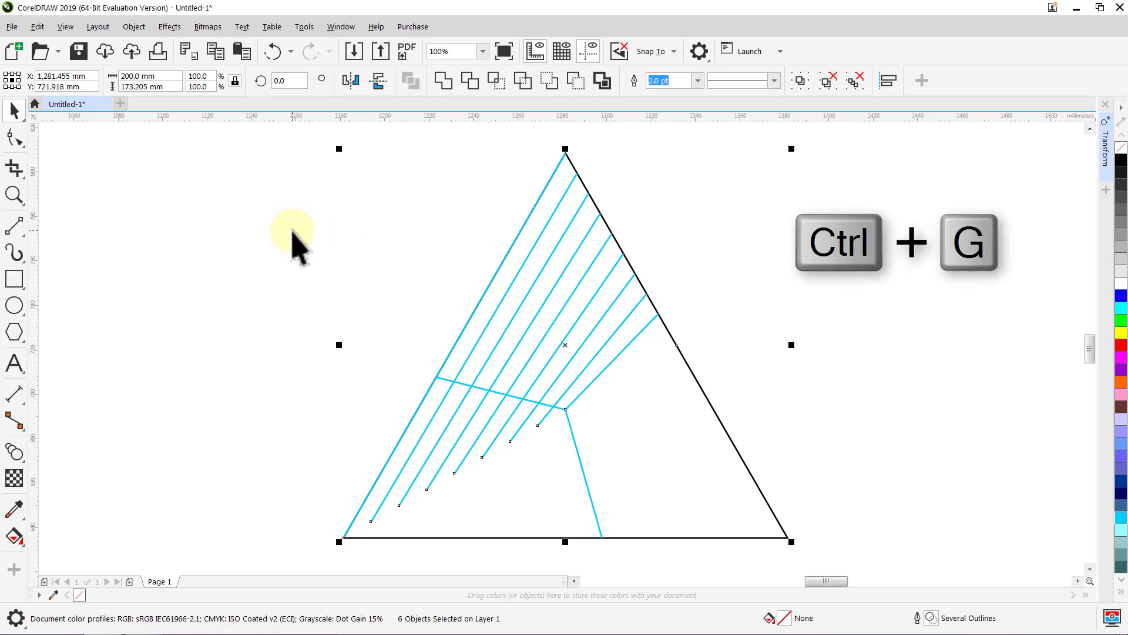
key(ctrl+g)
click(293, 231)
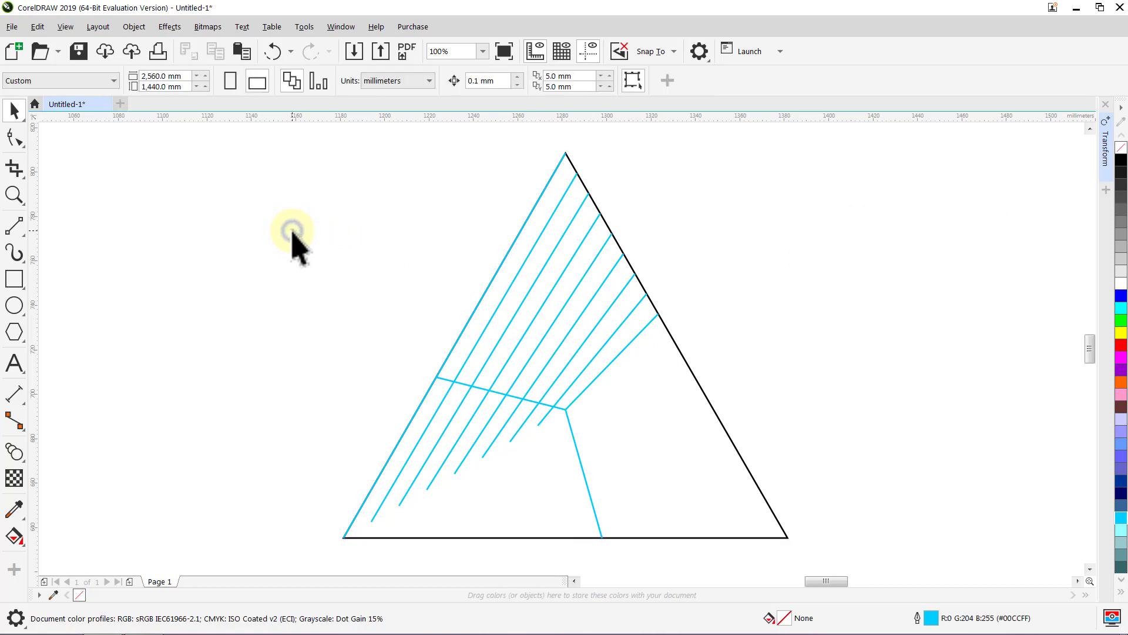
Smart Fill the eight strips of the triangle's upper section with green and a 1.0 pt black outline
drag(14, 543, 61, 556)
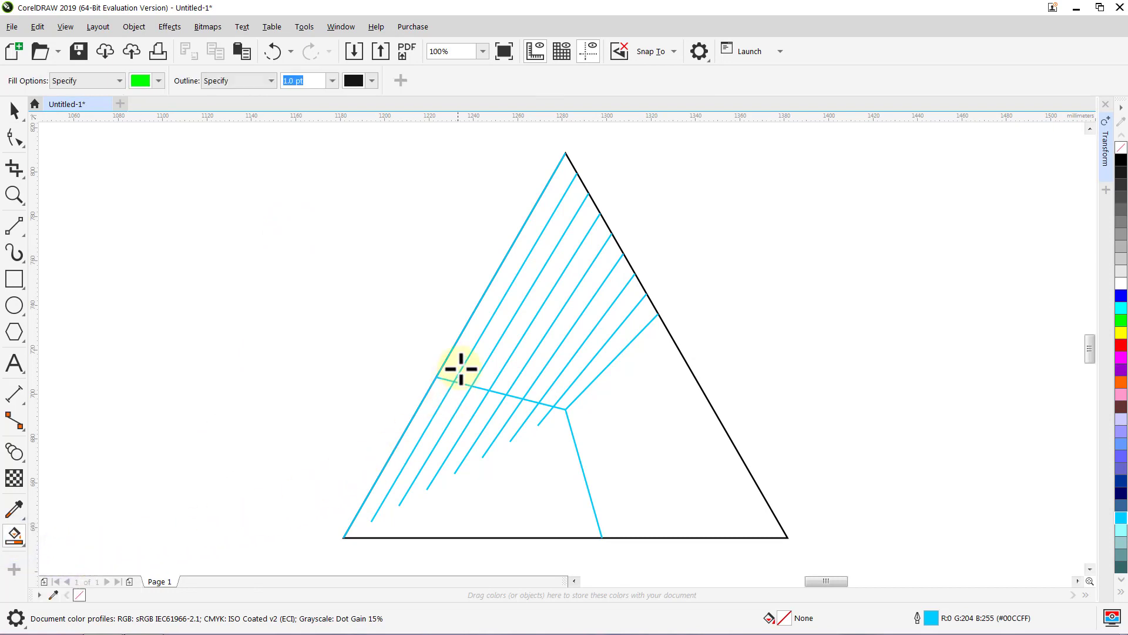
click(460, 360)
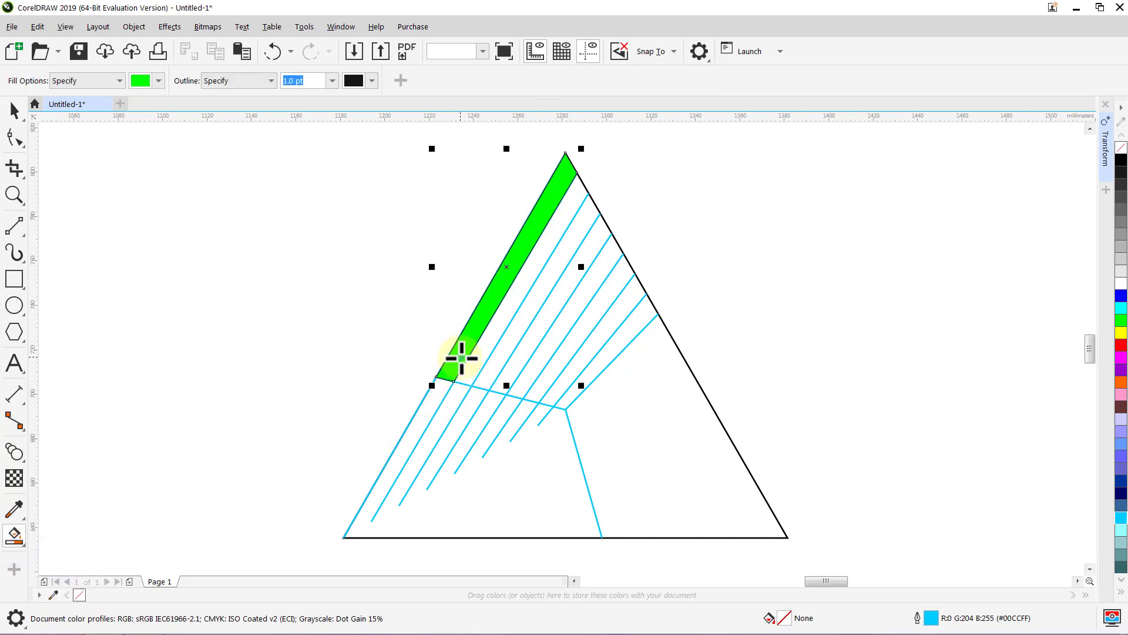
click(497, 360)
click(521, 364)
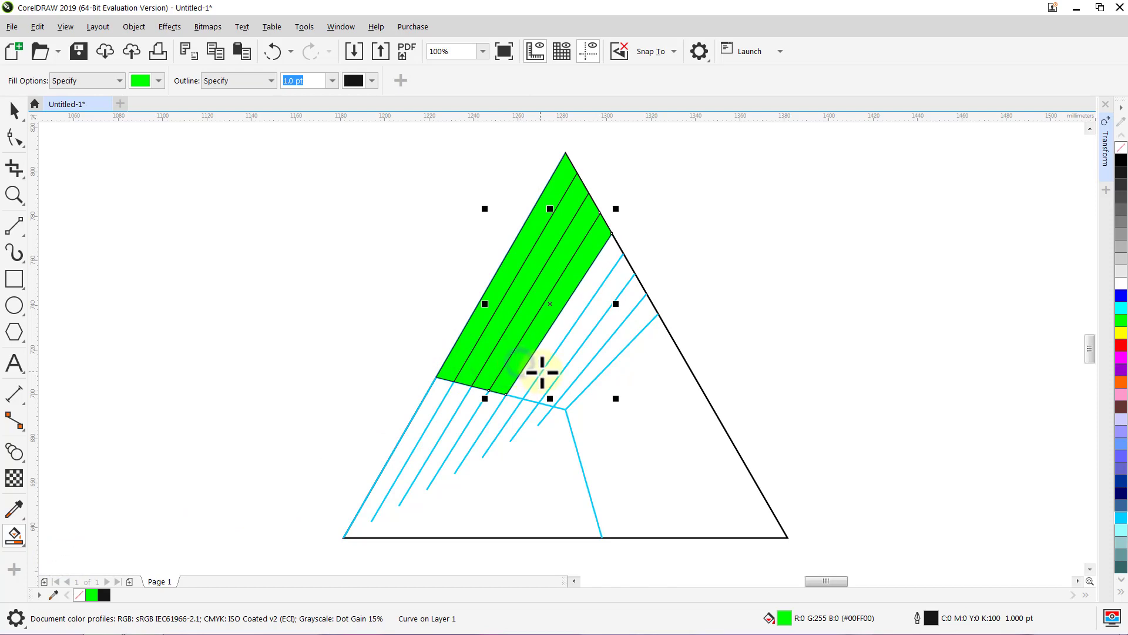
click(539, 368)
click(559, 369)
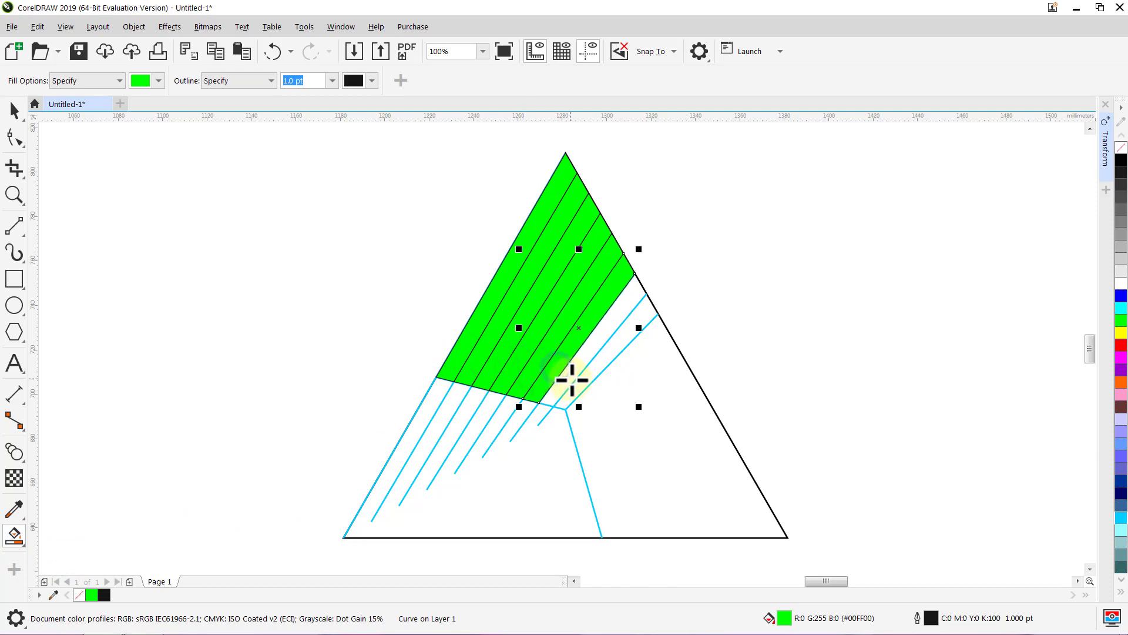
click(572, 377)
click(590, 378)
key(space)
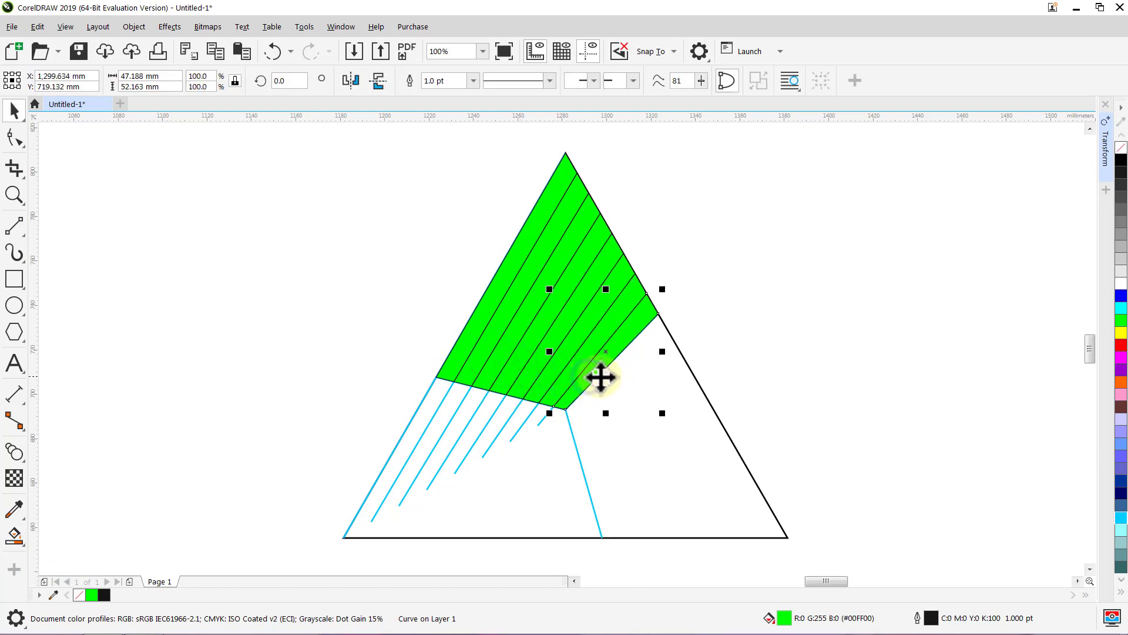
Delete the grouped triangle and construction lines, keeping only the green strips
click(707, 339)
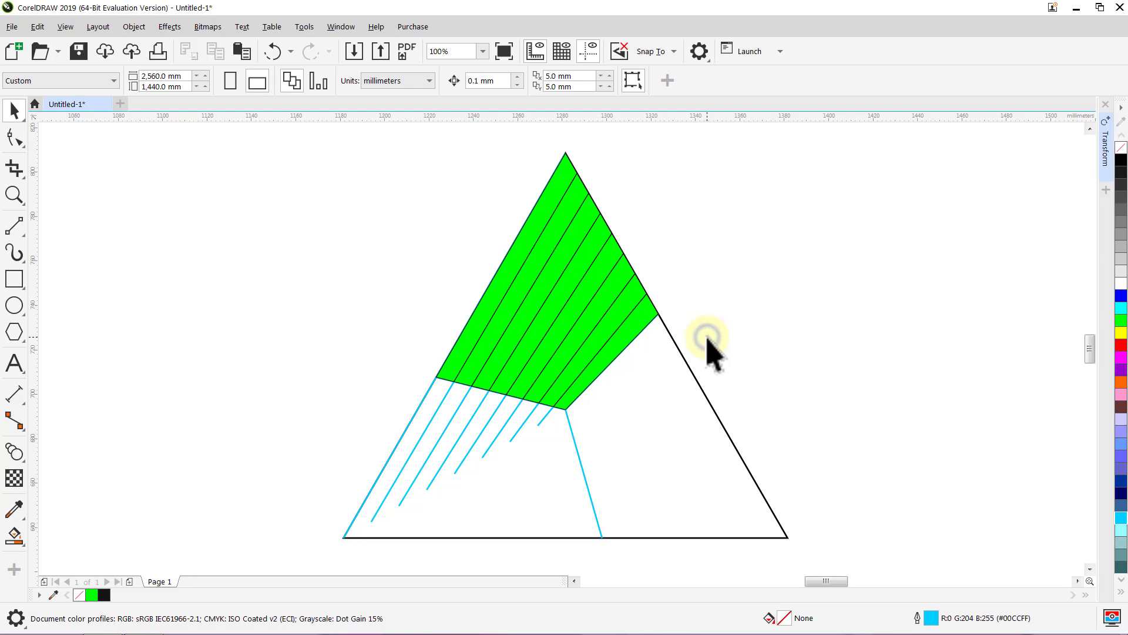
click(697, 381)
key(Delete)
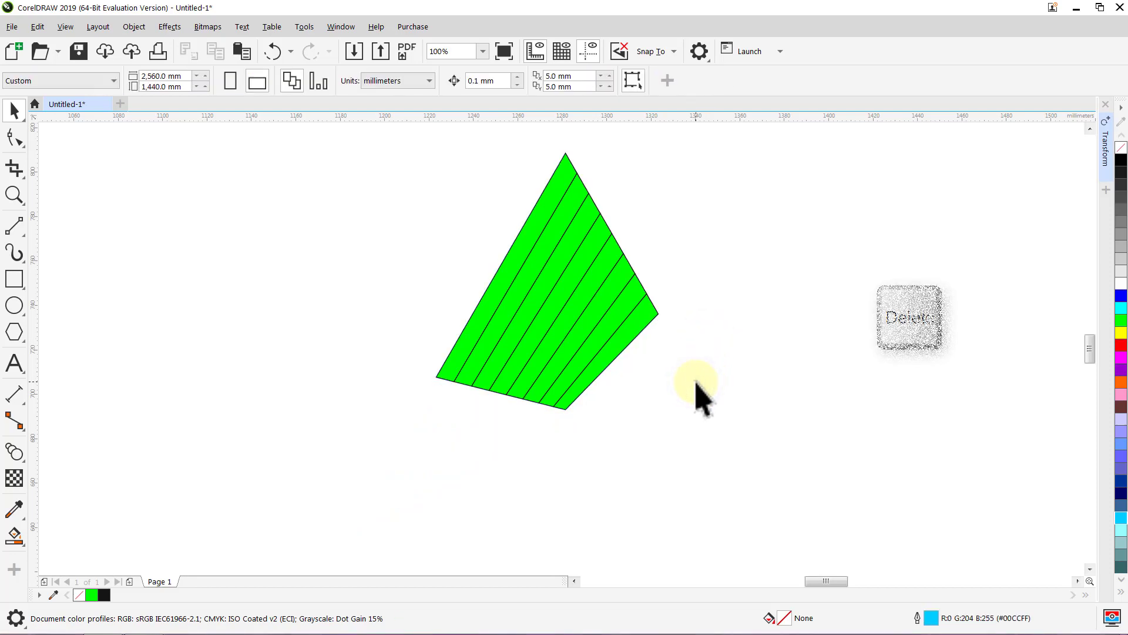
Group the eight green strips and remove their fill
drag(708, 147, 406, 468)
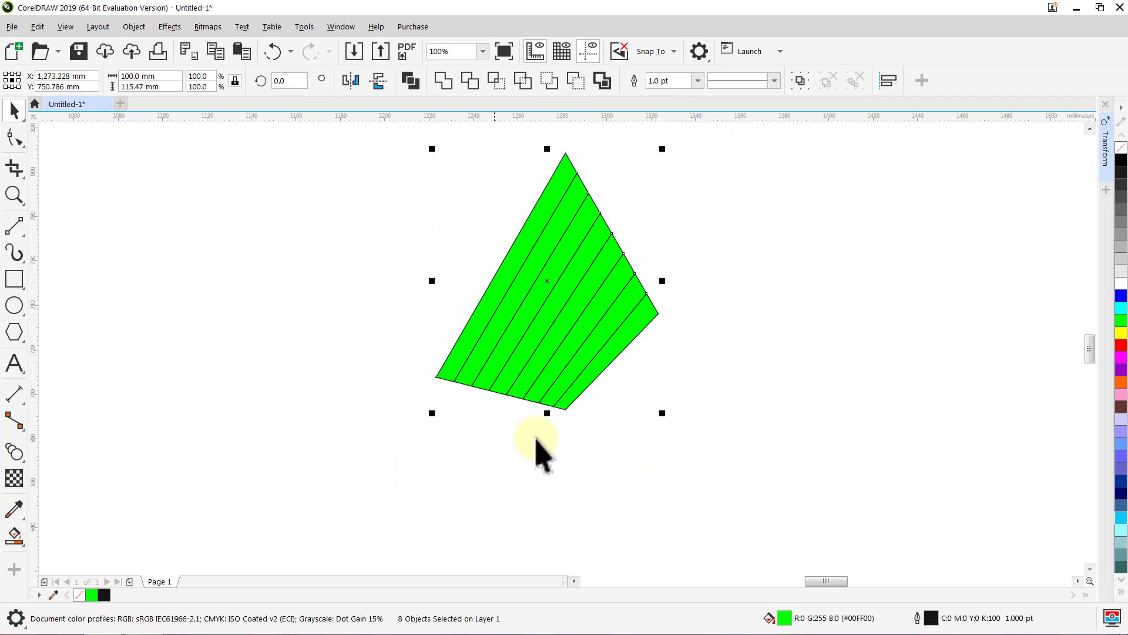
click(798, 82)
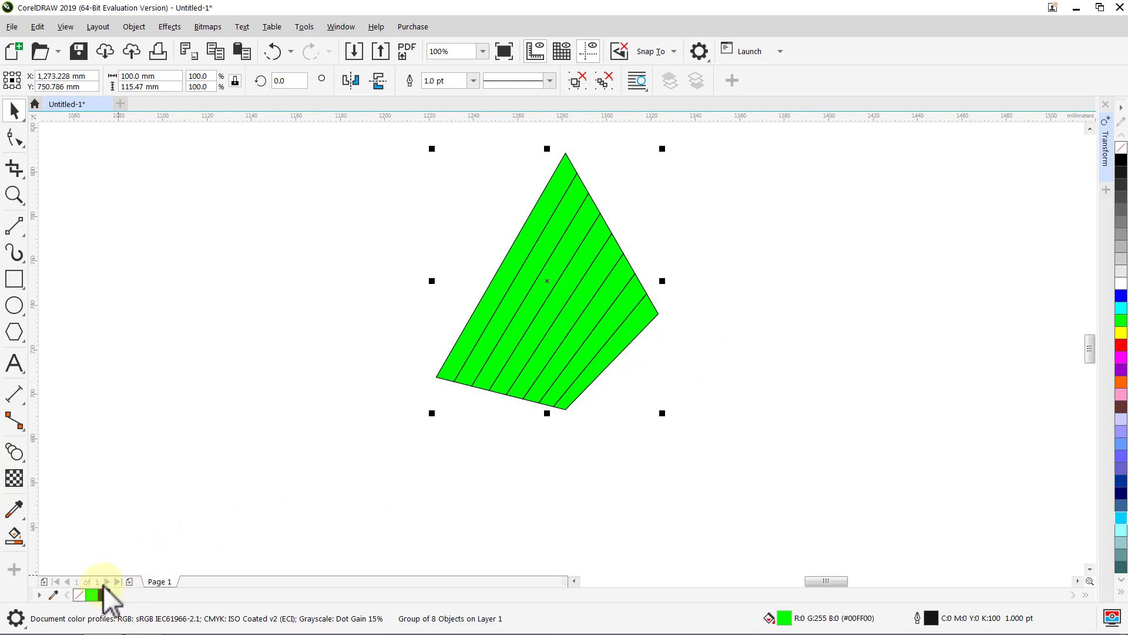
click(79, 595)
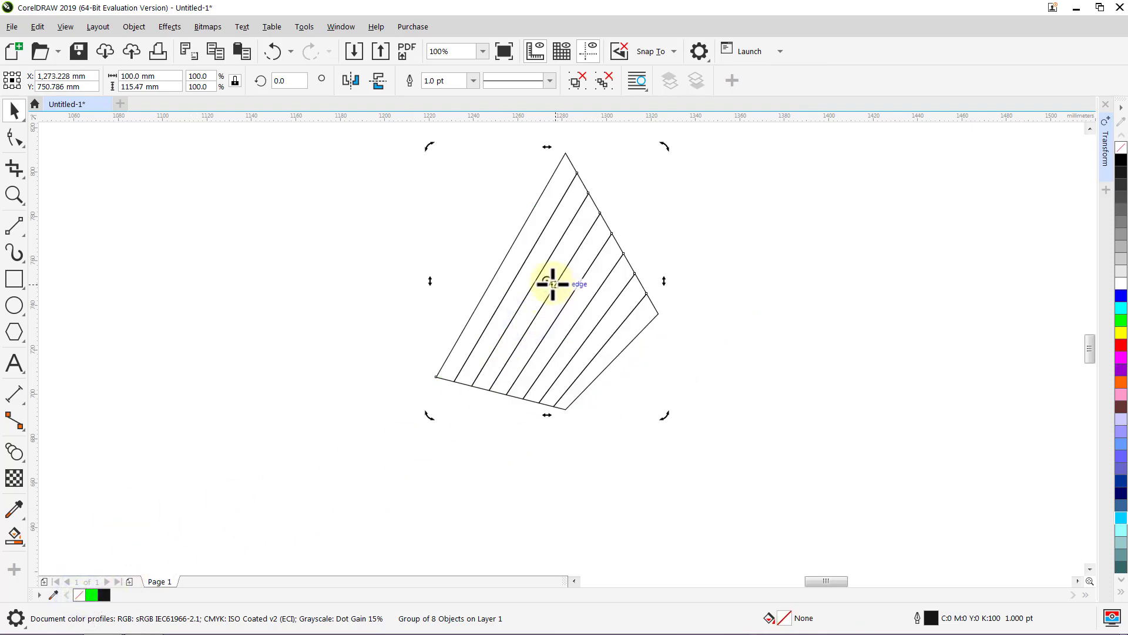
Move the strip group's rotation centre to its lowest corner, rotate it by 120 degrees with 2 copies, and close the Transform docker
drag(554, 301, 573, 400)
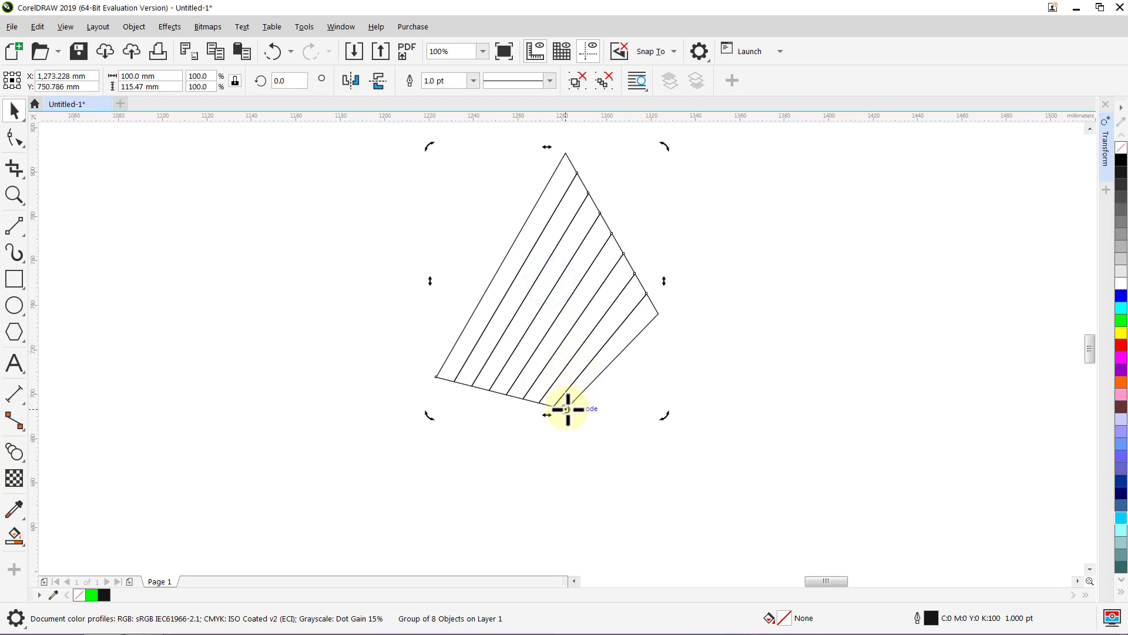
click(1105, 172)
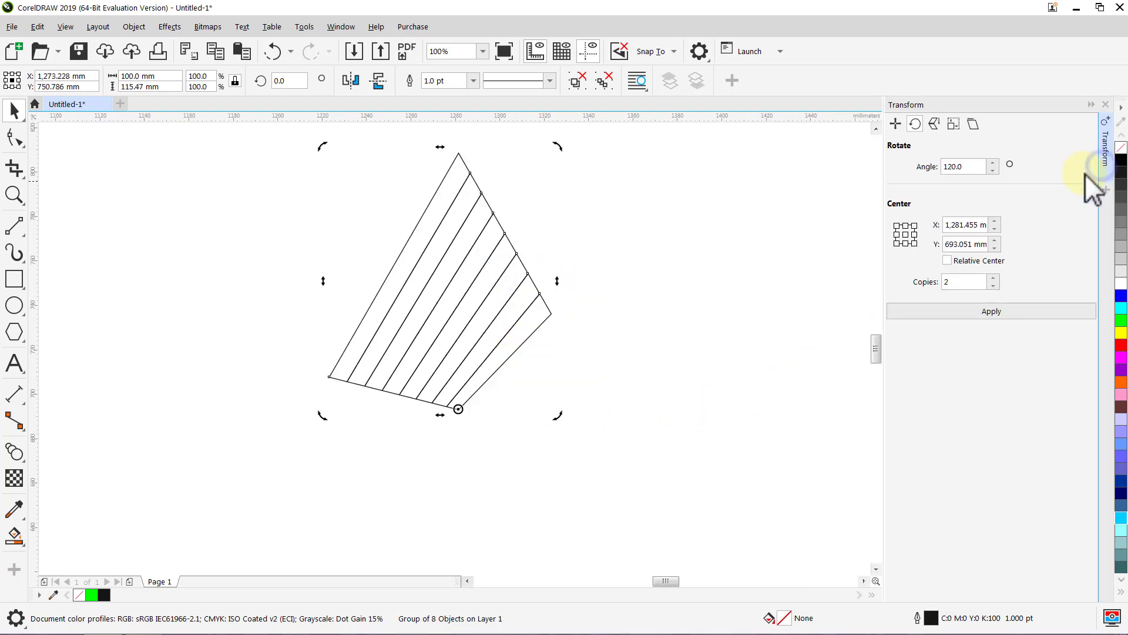
click(1003, 314)
click(811, 288)
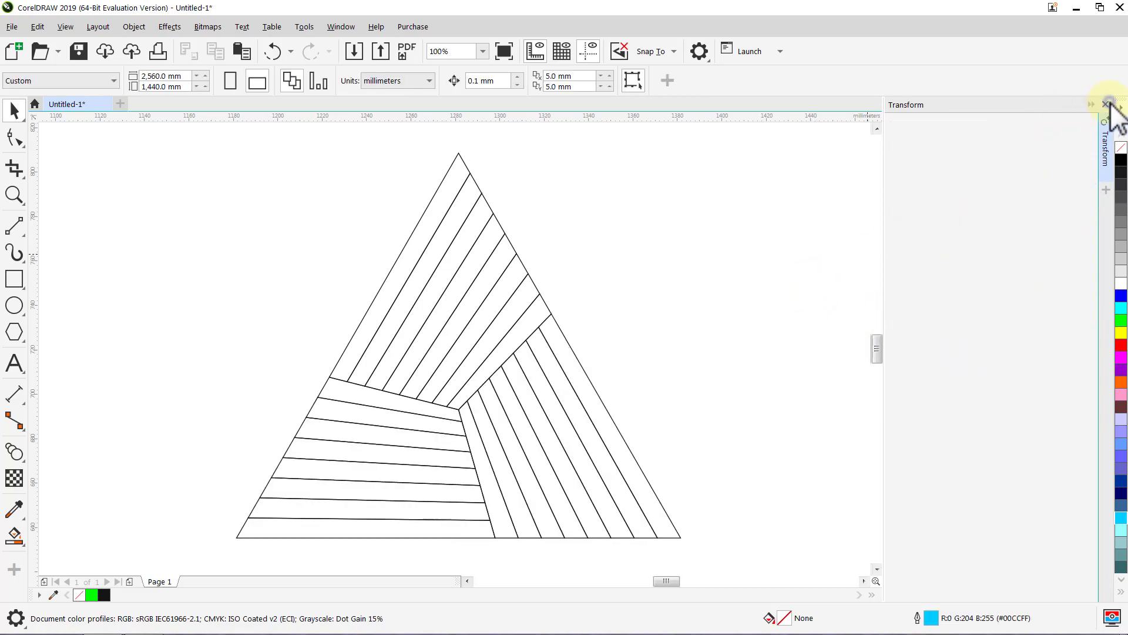
click(1107, 104)
Group all three strip groups of the triangle into a single group
key(ctrl+a)
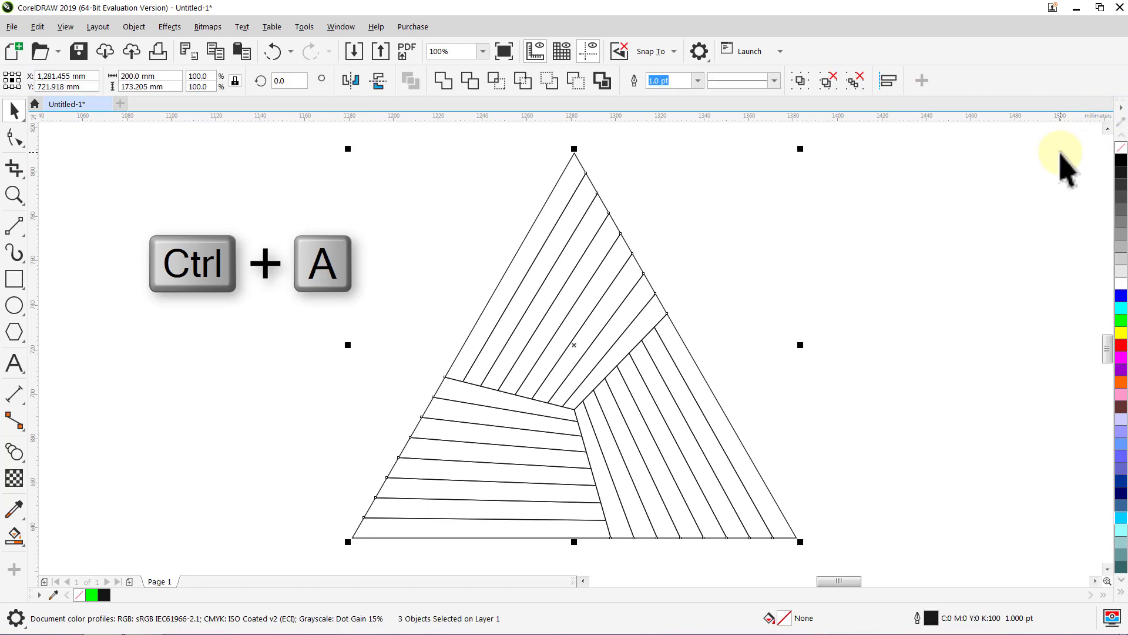
key(ctrl+g)
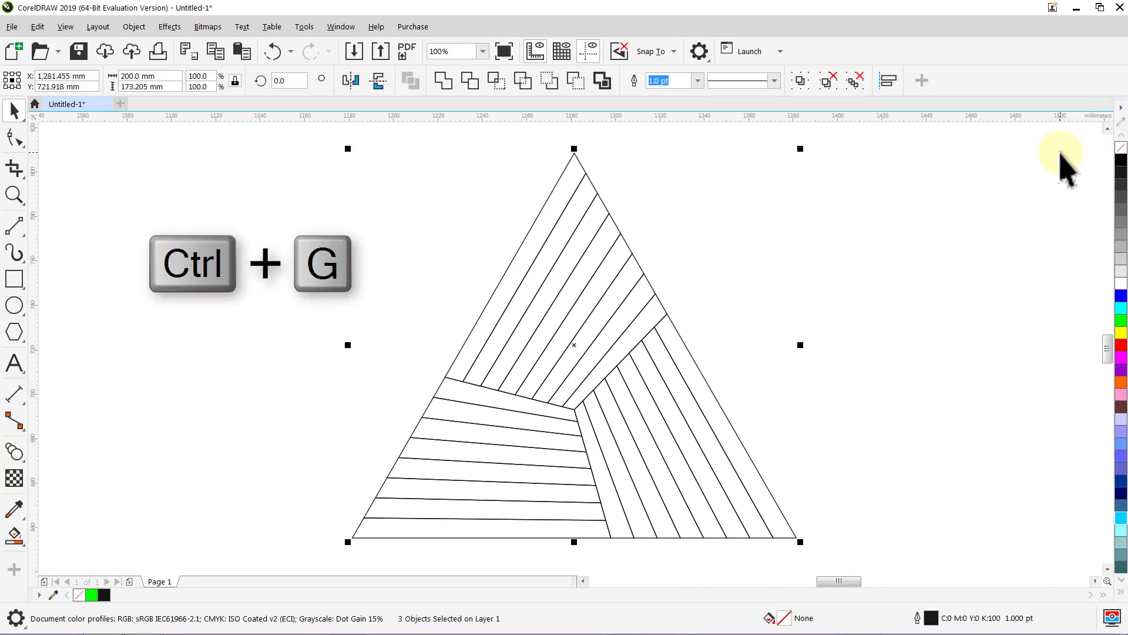
click(1061, 154)
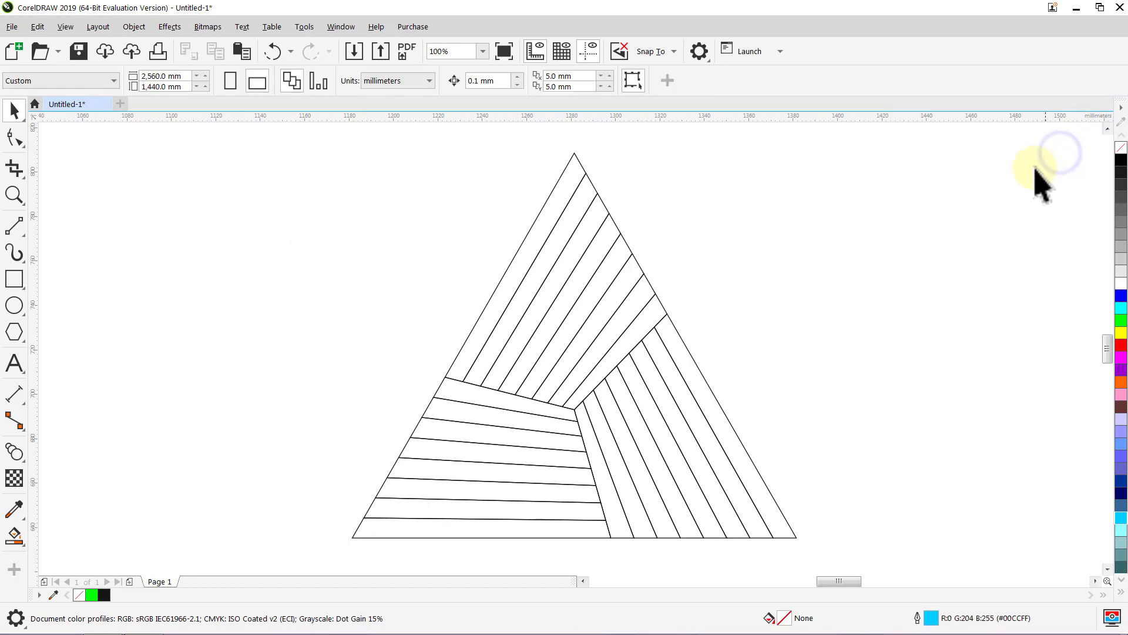
Rotate the grouped triangle by setting its angle of rotation to 330 degrees
click(482, 56)
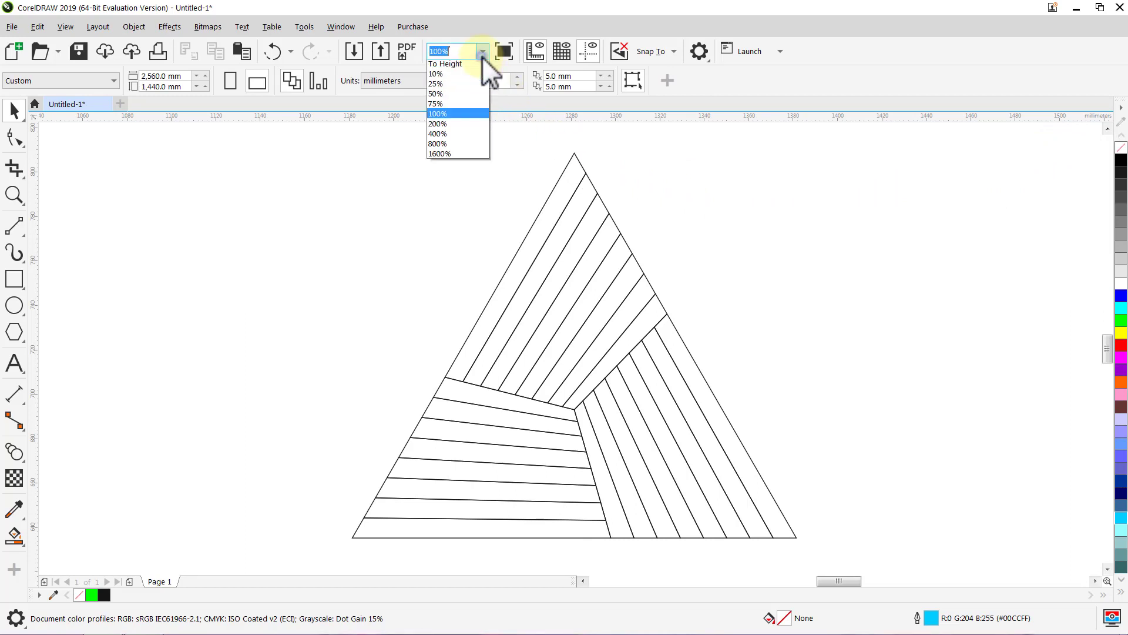
click(445, 126)
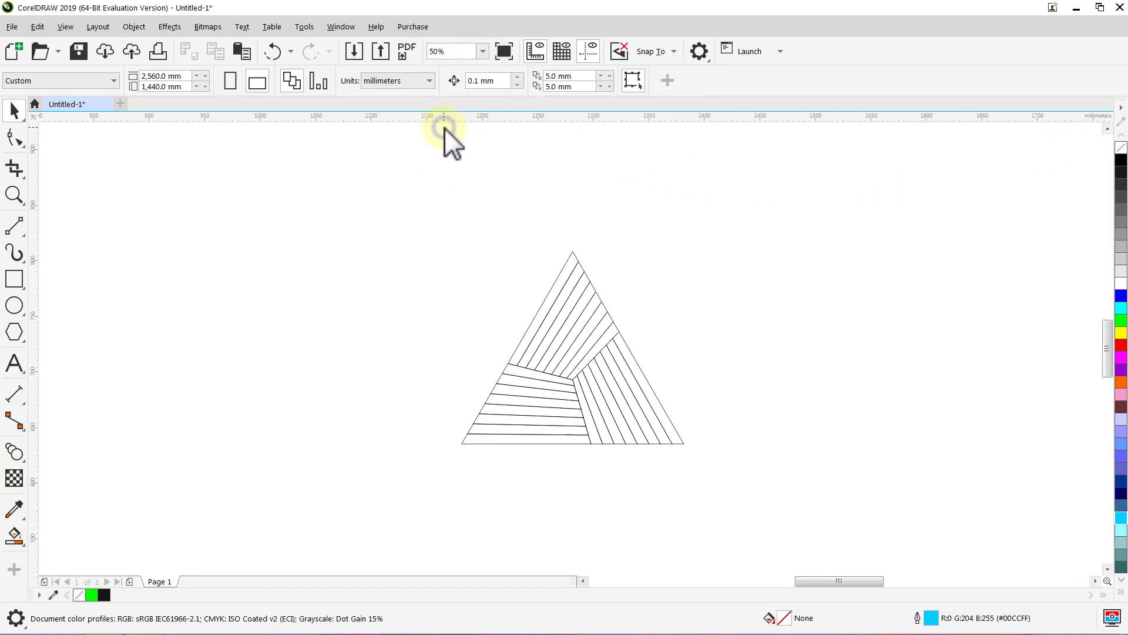
click(560, 301)
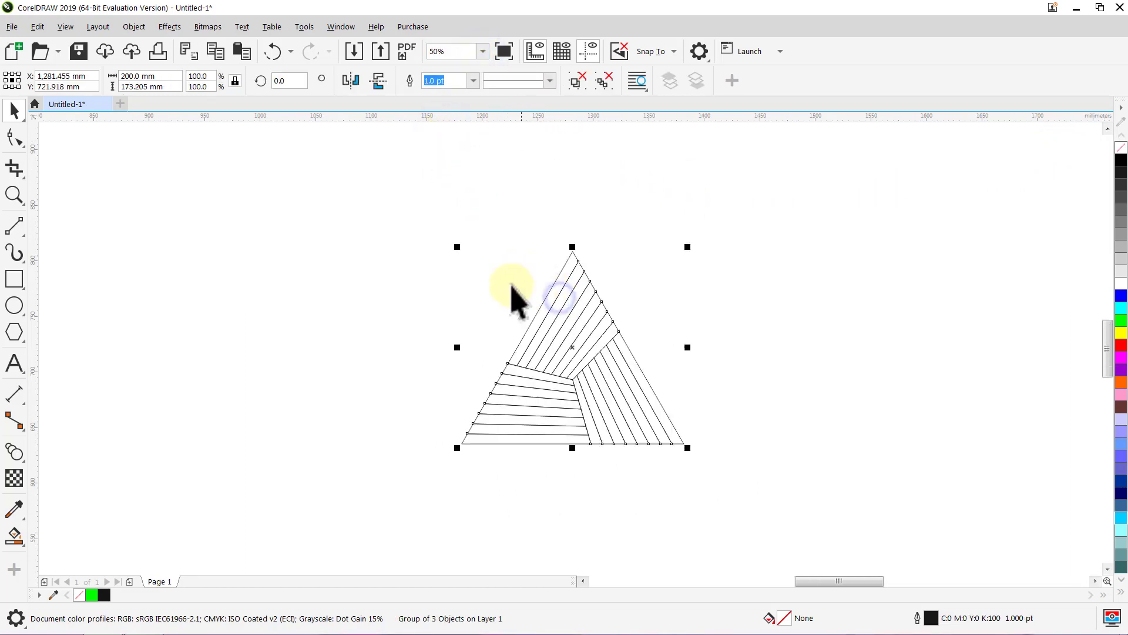
click(271, 81)
text(330)
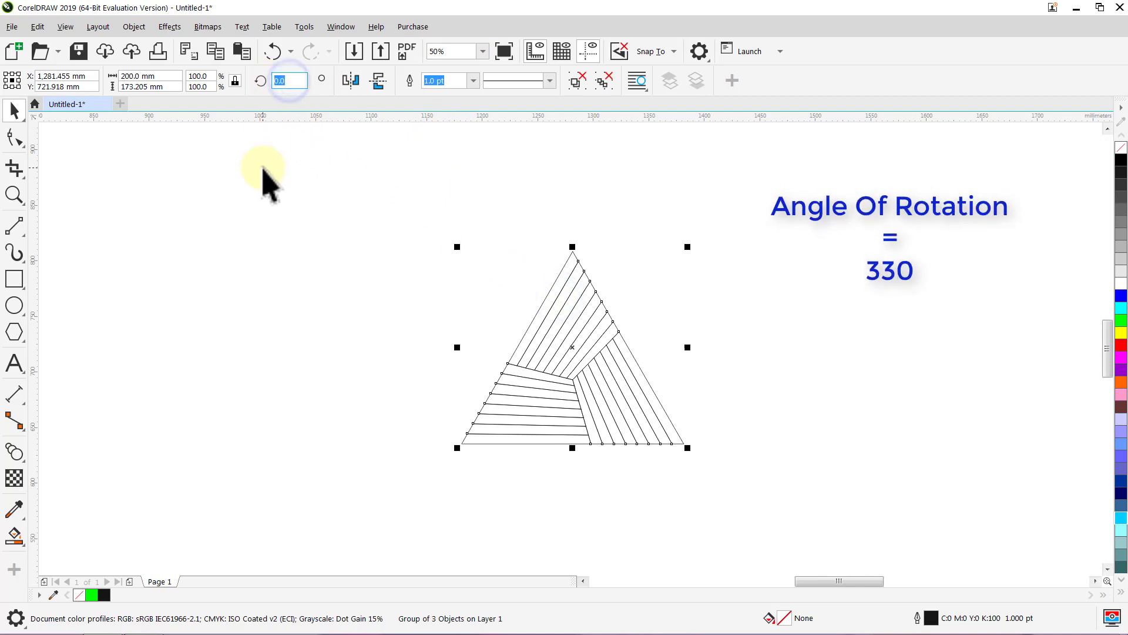
key(Return)
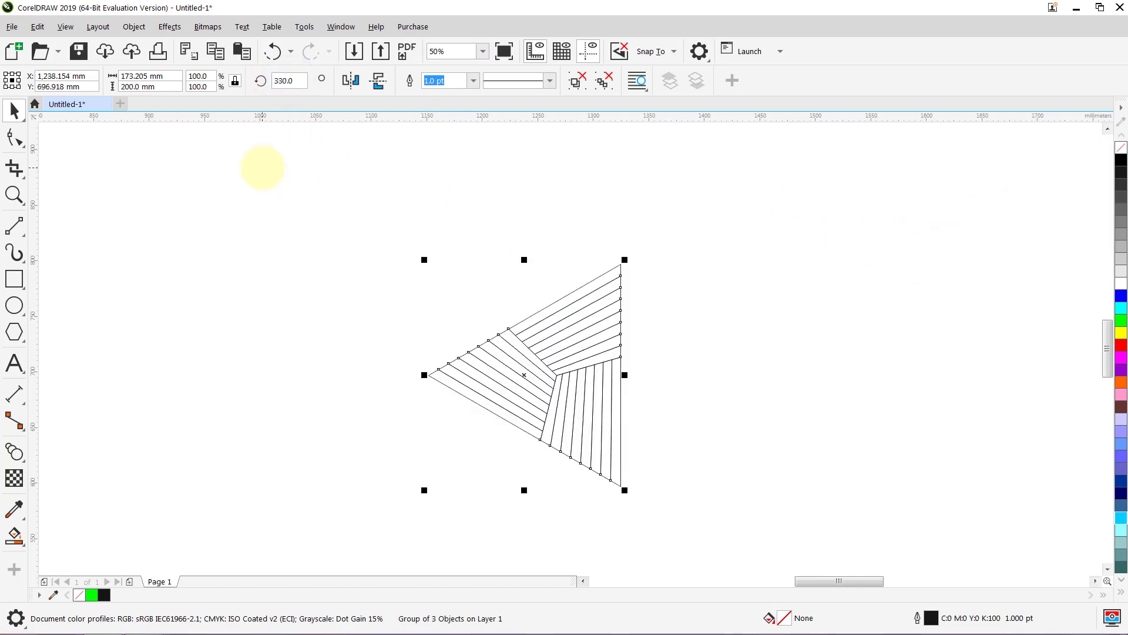
Create a horizontally mirrored copy of the triangle across its vertical edge, keeping the original to form a rhombus
drag(424, 375, 670, 365)
right_click(670, 363)
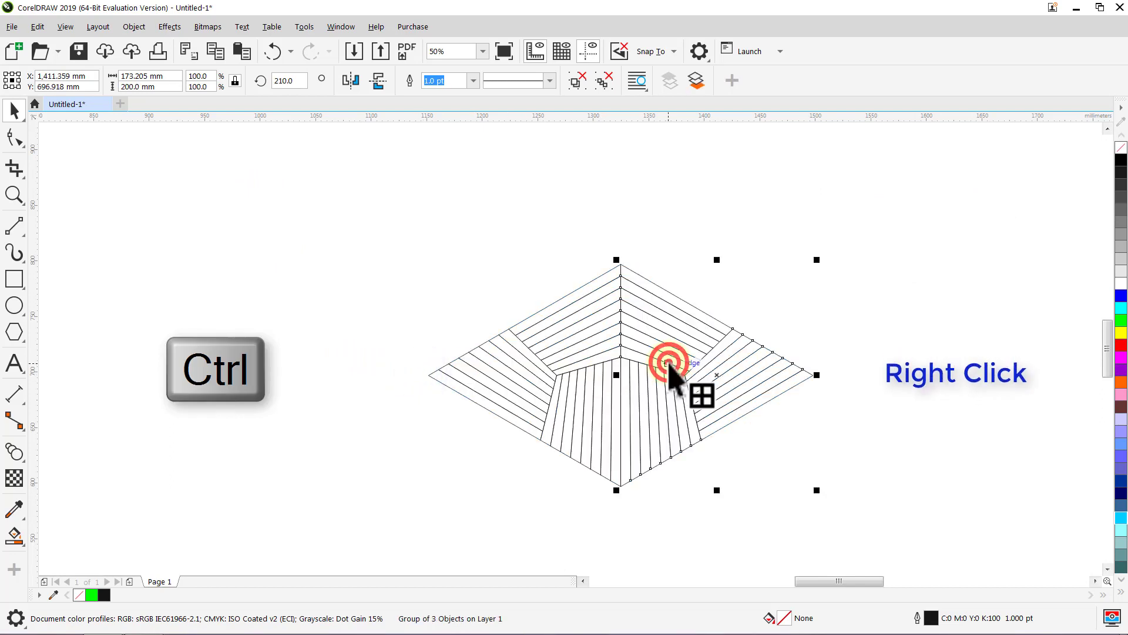
click(844, 314)
Copy both triangles of the rhombus up and to the left, snapping the copy's right corner onto the original's top corner
key(ctrl+a)
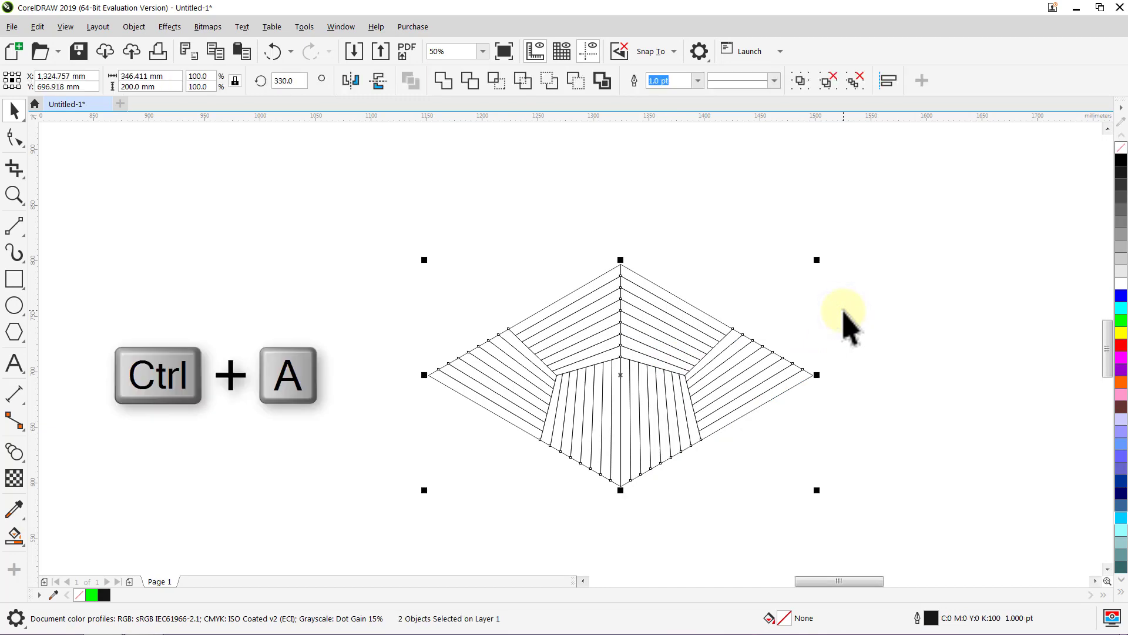
drag(814, 376, 623, 268)
right_click(623, 268)
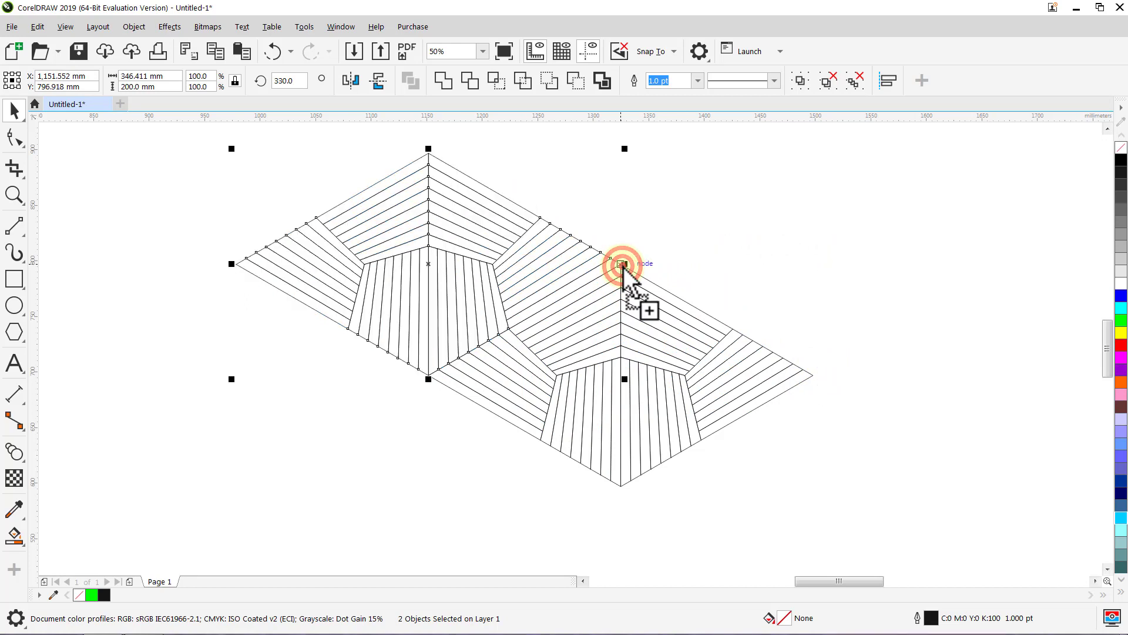
click(653, 258)
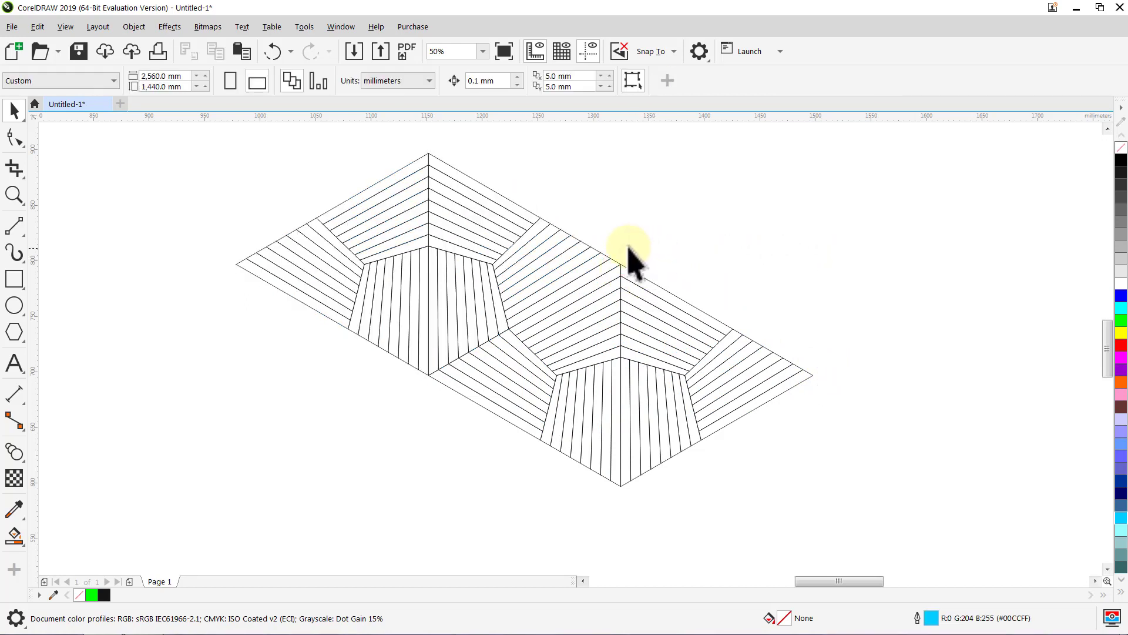
Select the four-triangle block and move it to the page's upper-right corner, overlapping the page edges
click(481, 53)
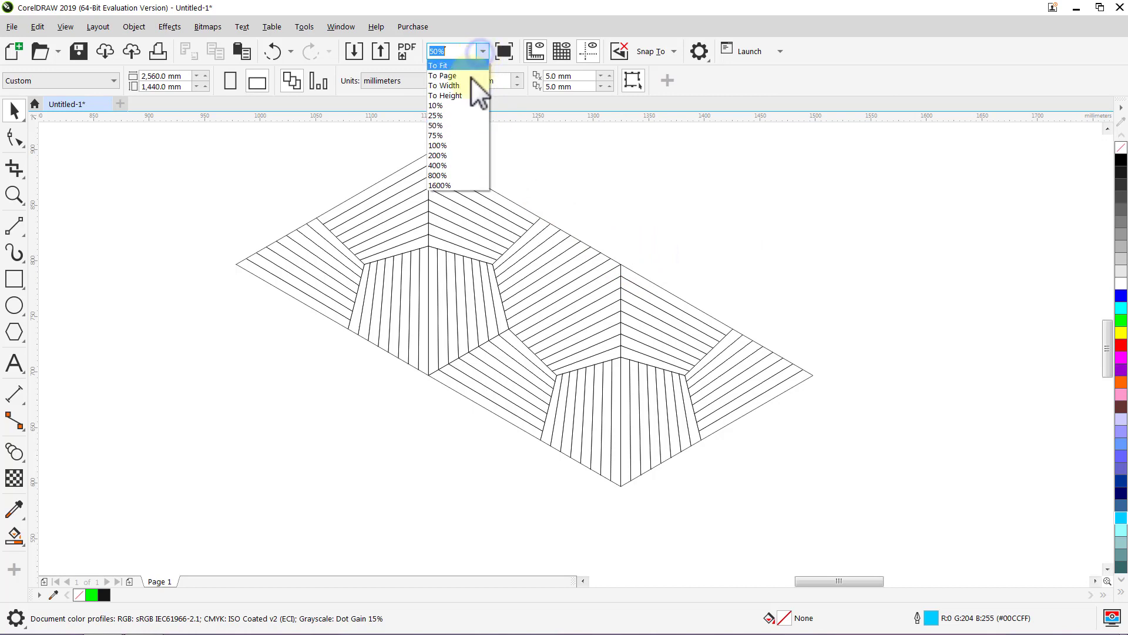
click(465, 106)
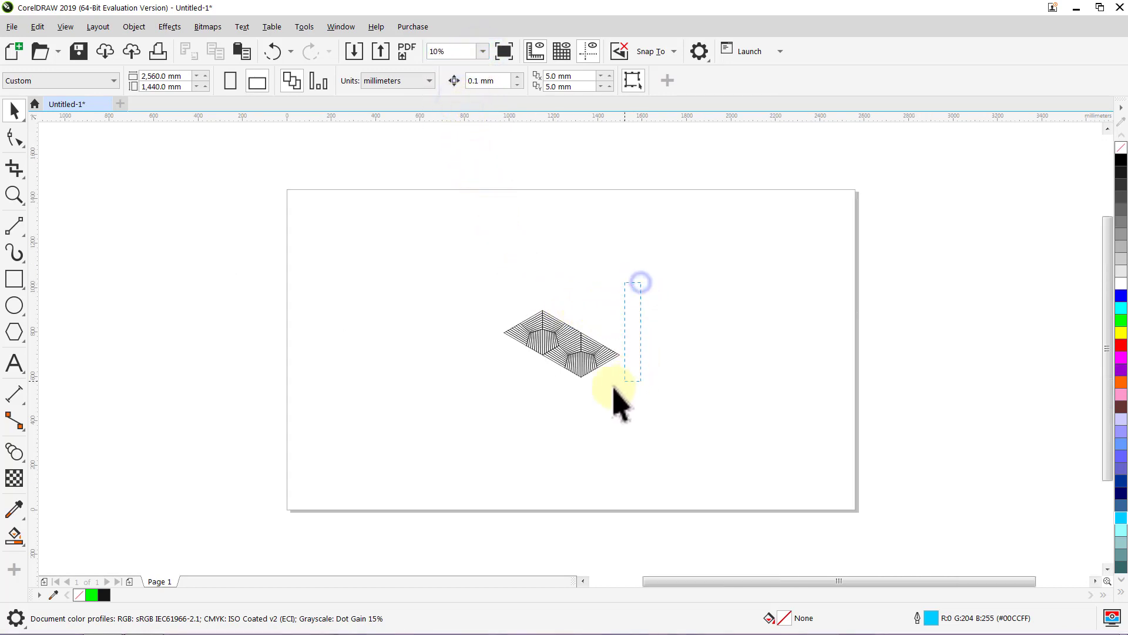
drag(615, 390, 488, 413)
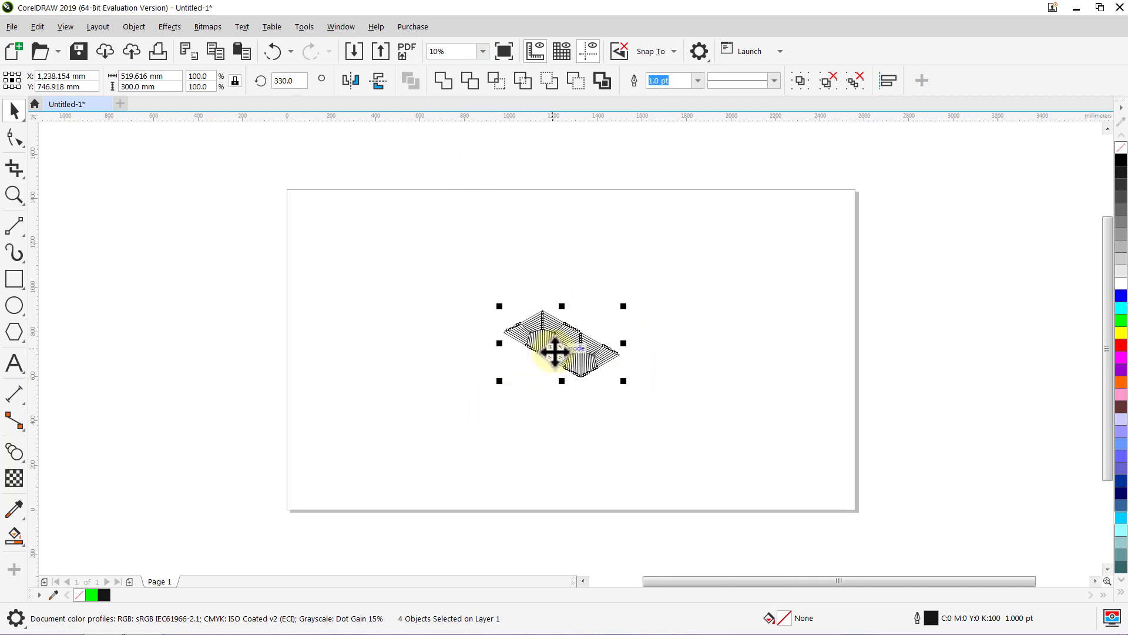
mouse_move(555, 352)
mouse_down()
mouse_move(725, 315)
mouse_move(858, 221)
mouse_move(838, 201)
mouse_move(869, 209)
mouse_move(826, 205)
mouse_up()
Copy the four-triangle block leftward against its neighbour and repeat the duplication to form a row of eight blocks across the page top
right_click(826, 206)
key(ctrl+d)
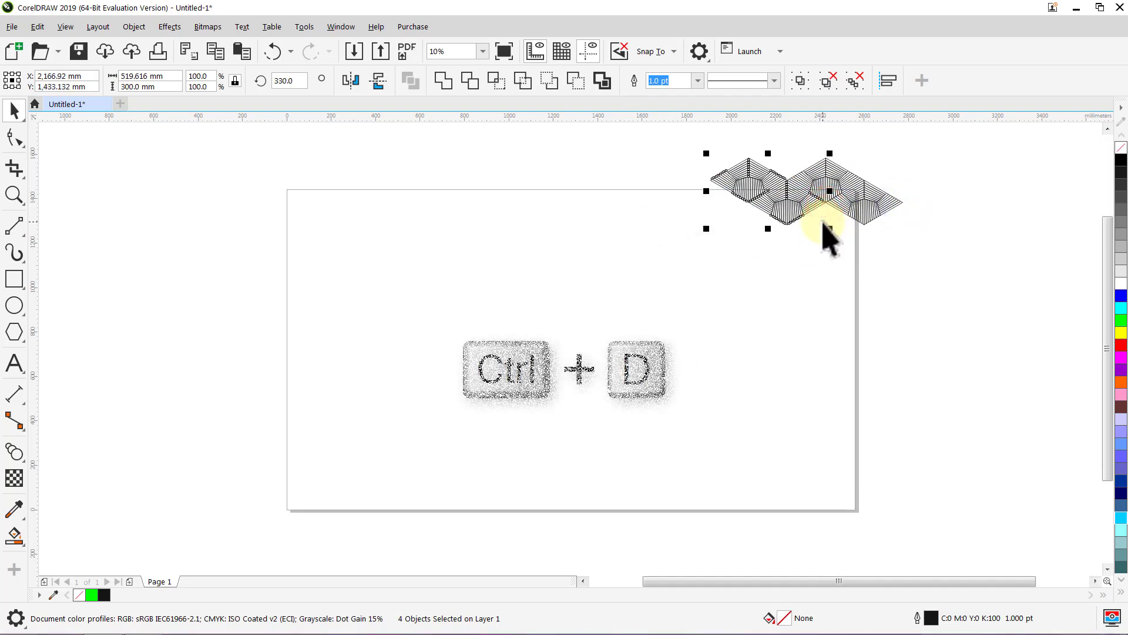
key(ctrl+d)
key(ctrl+d)
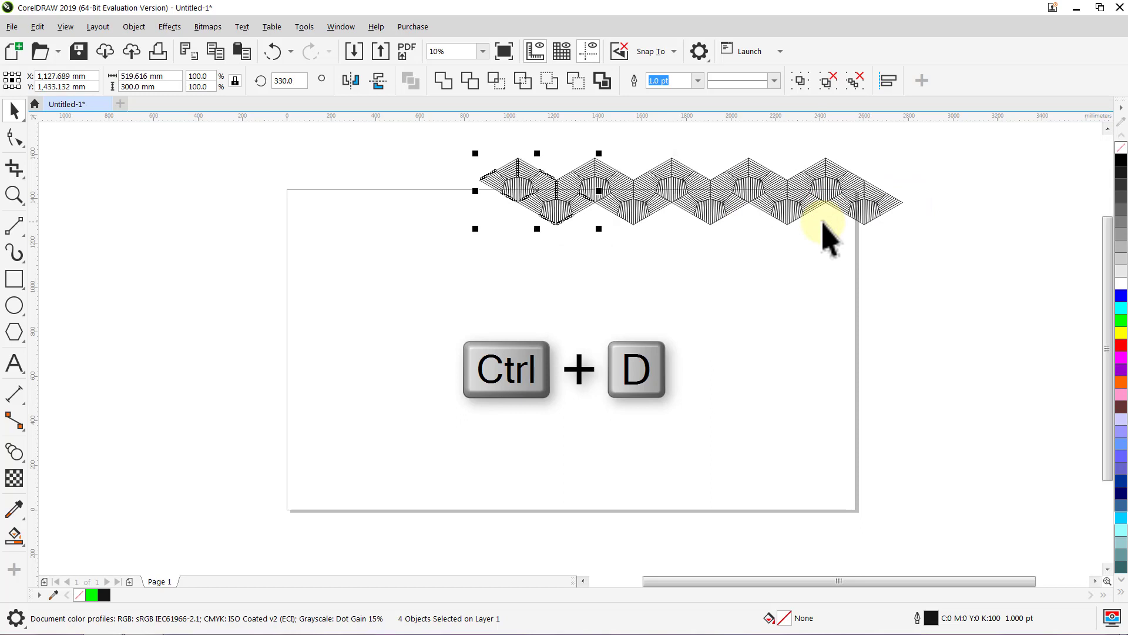
key(ctrl+d)
key(ctrl+d)
key(ctrl+d)
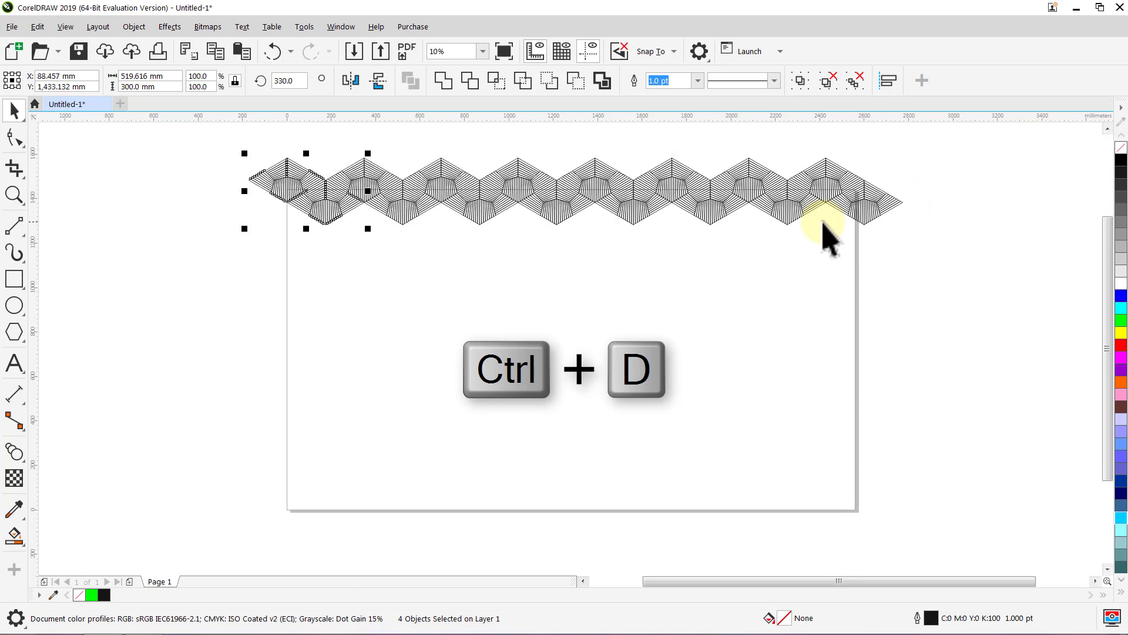
click(822, 225)
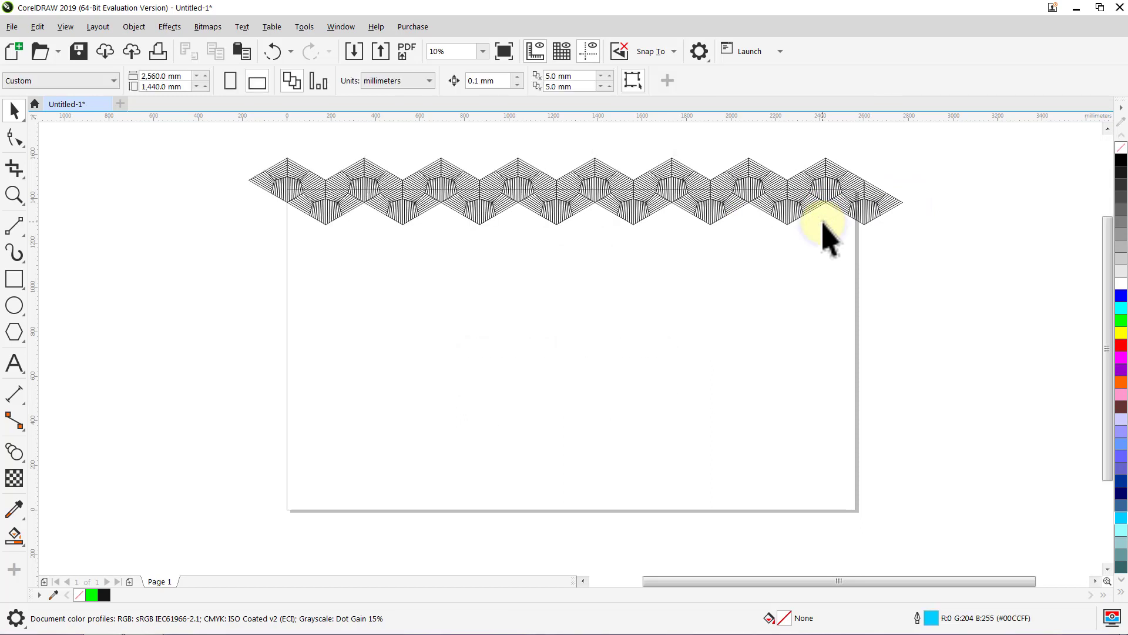
Copy the whole row 200 mm downward and repeat the duplication until eight rows cover the page
key(ctrl+a)
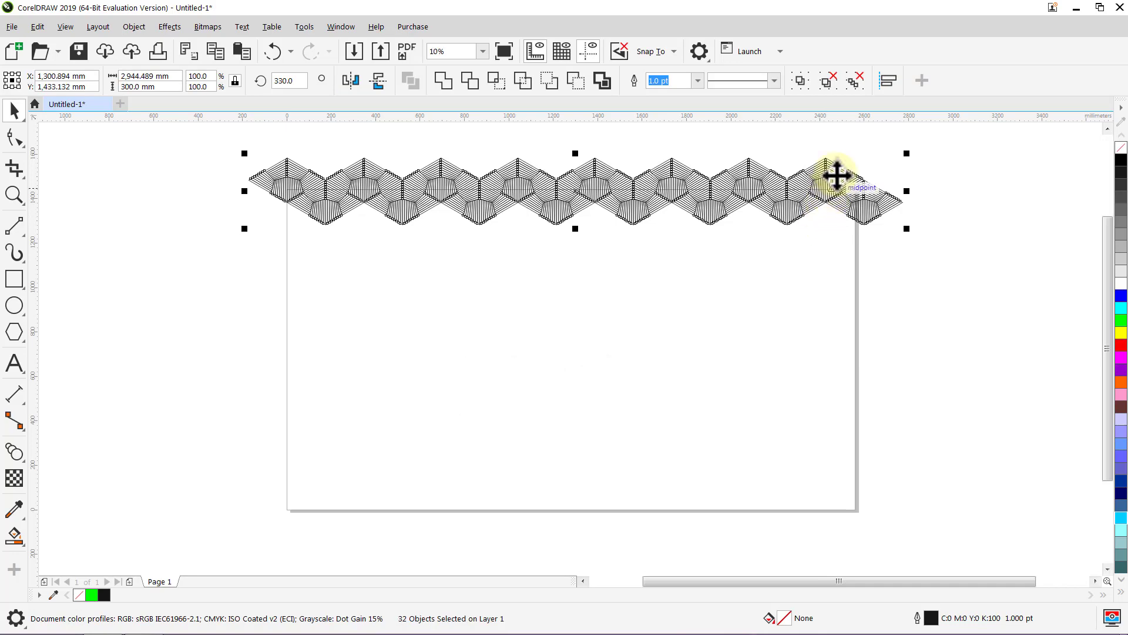
drag(827, 159, 827, 210)
right_click(827, 204)
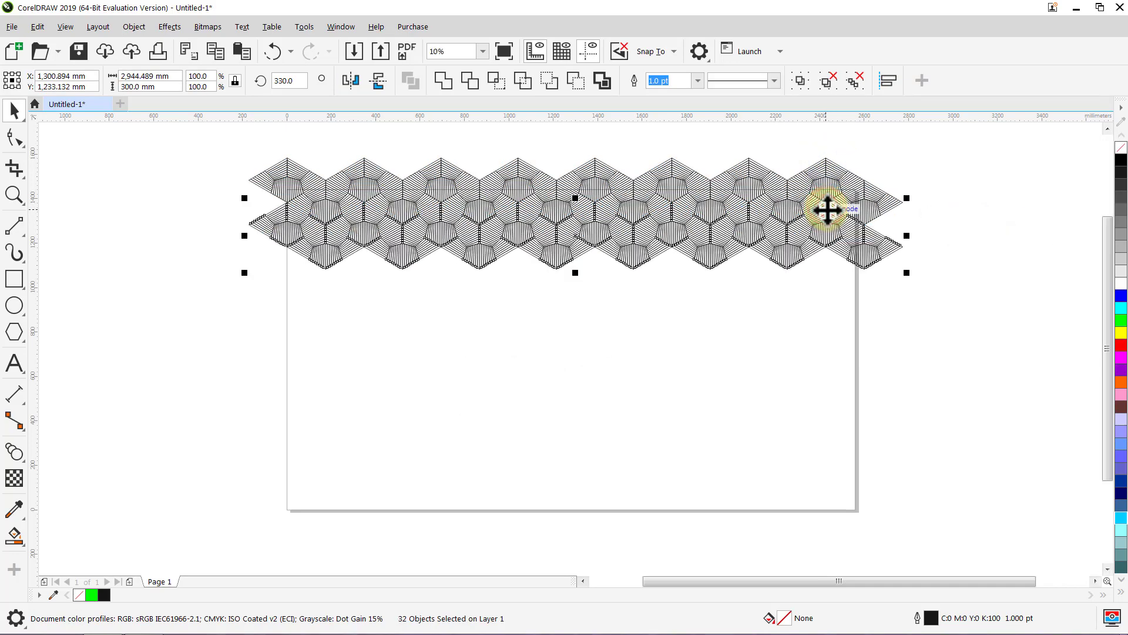
key(ctrl+d)
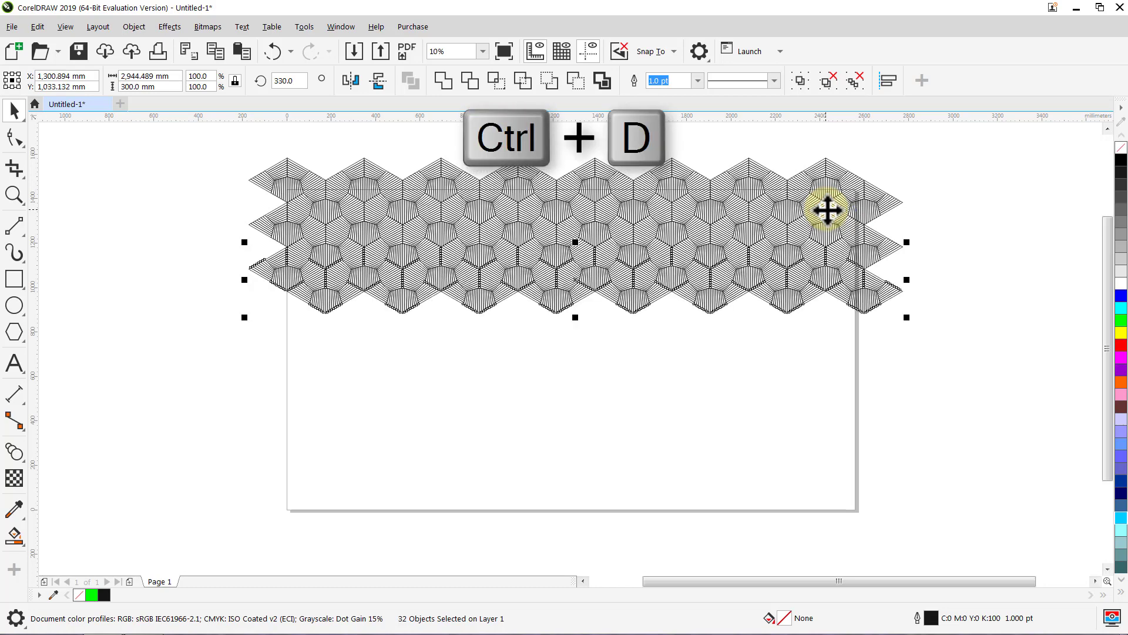
key(ctrl+d)
key(ctrl+d)
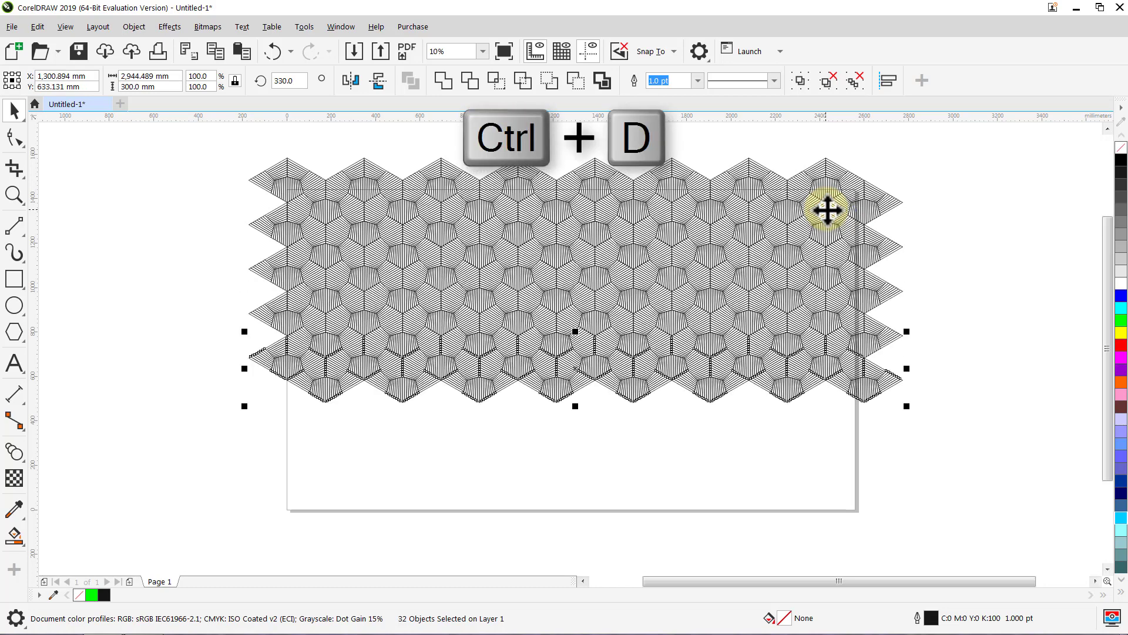
key(ctrl+d)
key(ctrl+d)
key(ctrl+d)
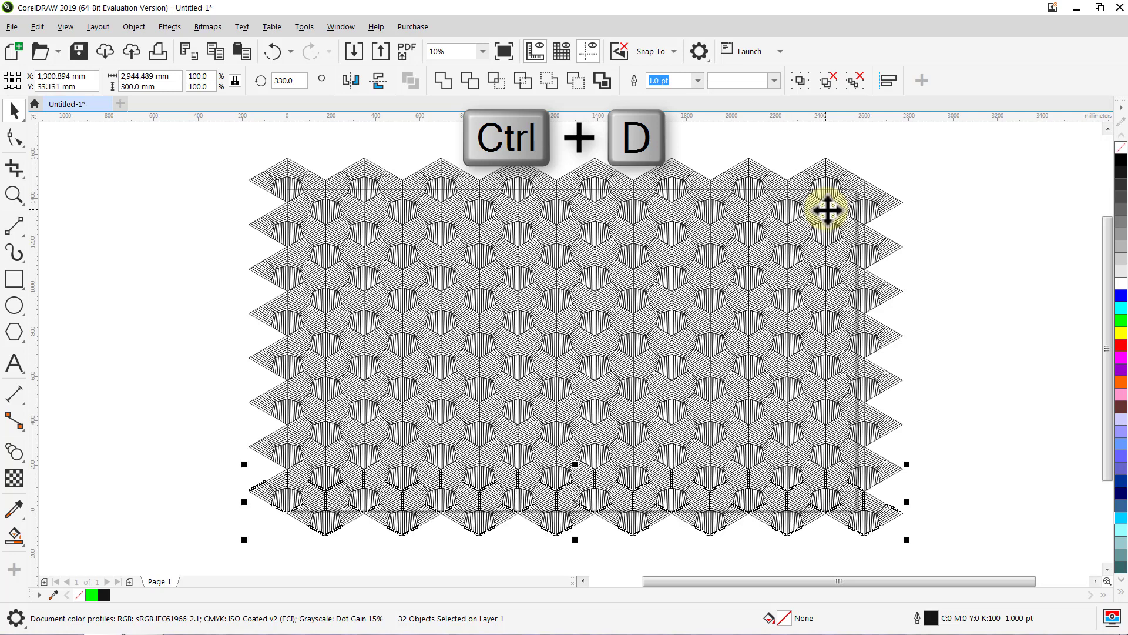
click(977, 206)
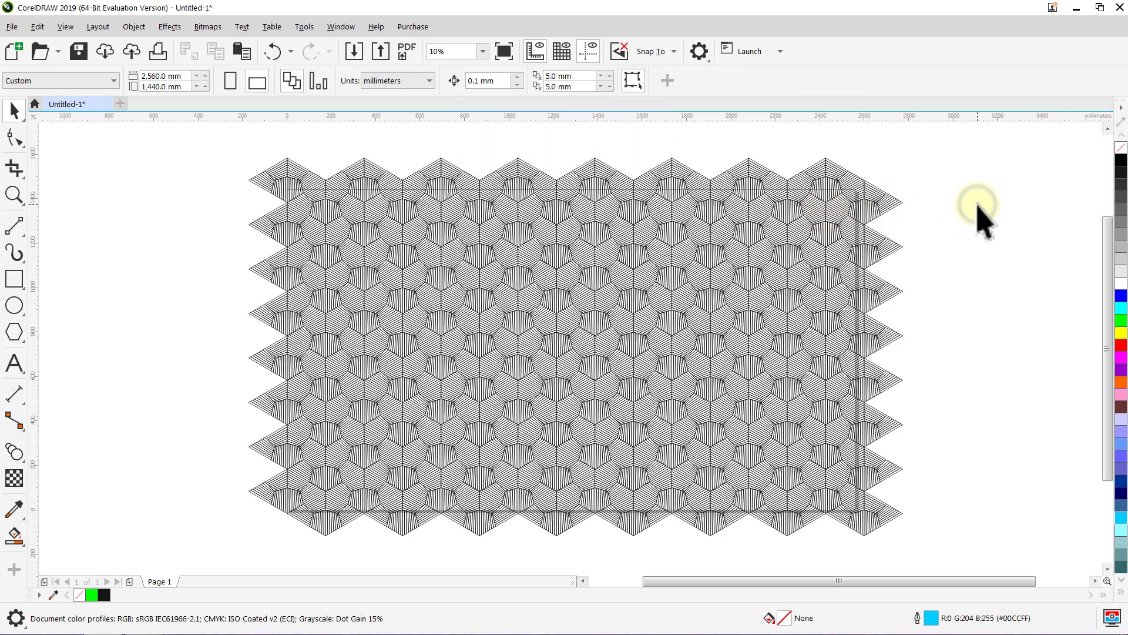
Ungroup all objects of the tiled pattern and set their outline width to 8.0 pt
key(ctrl+a)
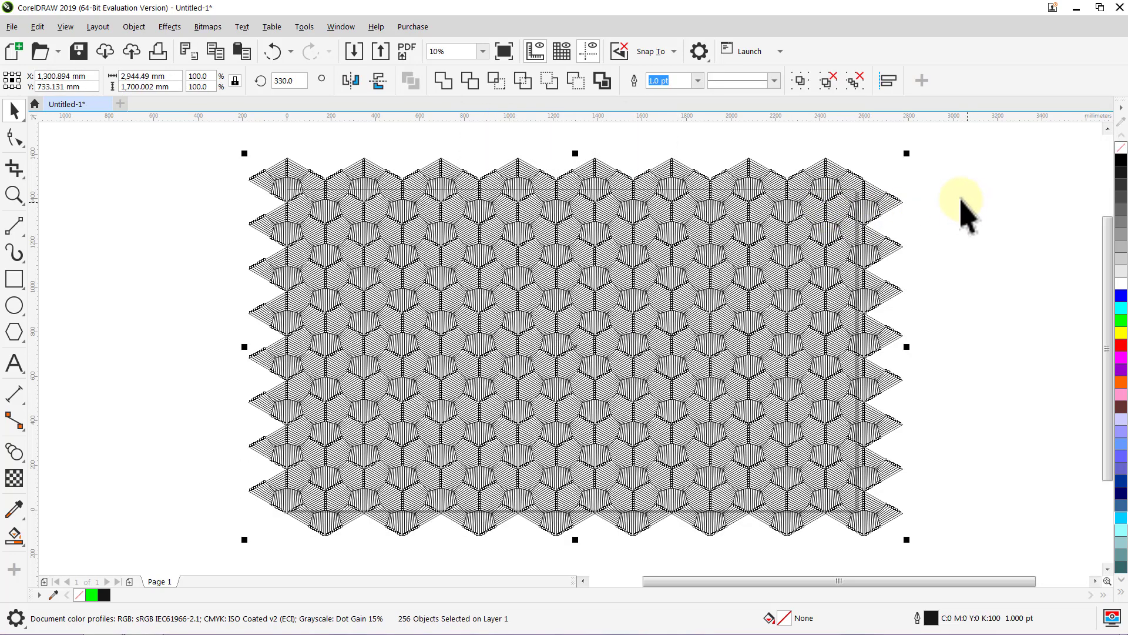
click(856, 85)
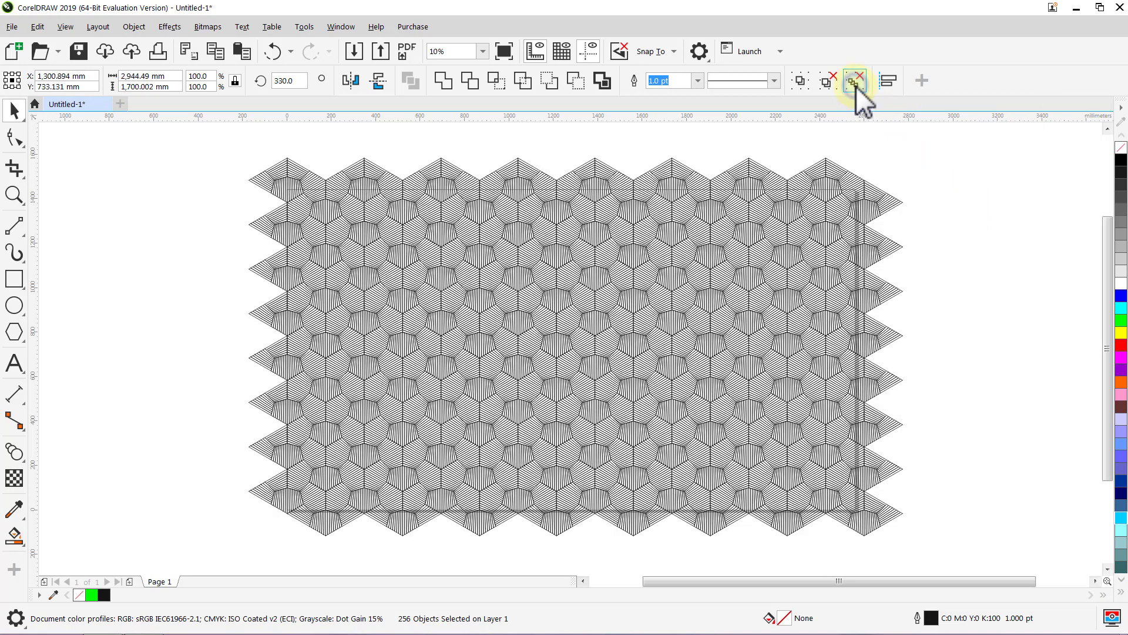
click(698, 82)
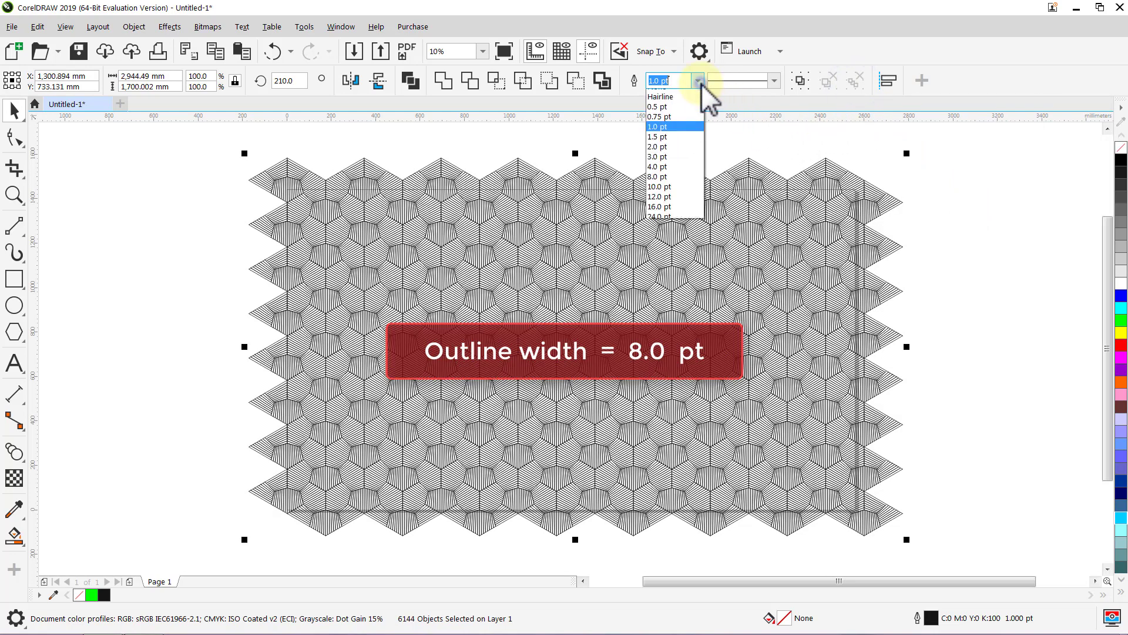
click(670, 185)
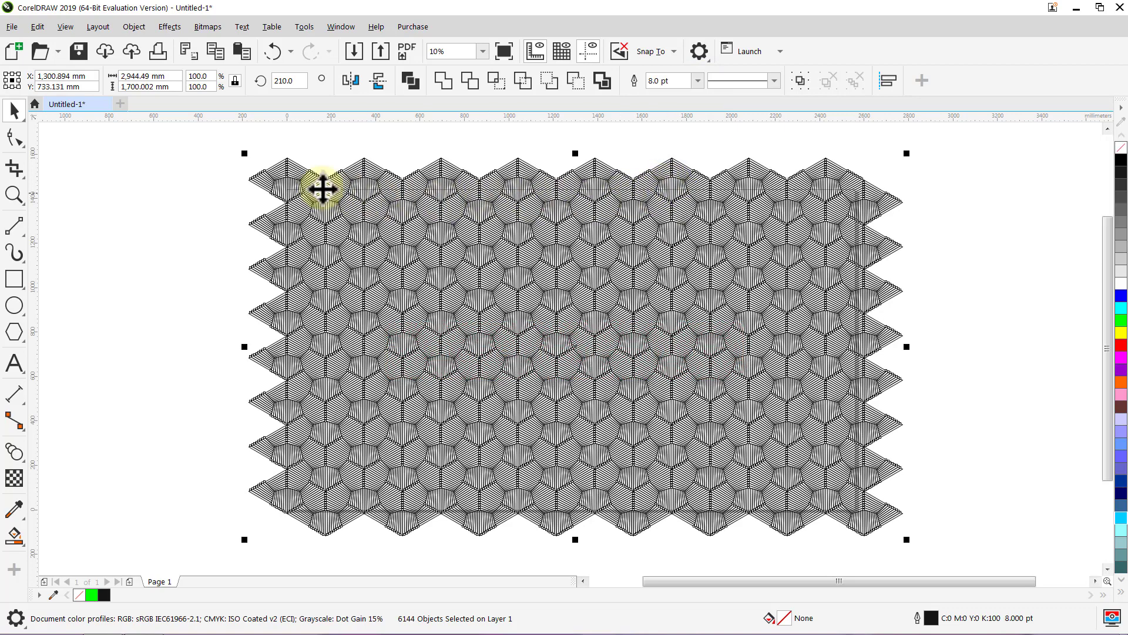
Convert the pattern's outlines to objects and group the result
click(134, 27)
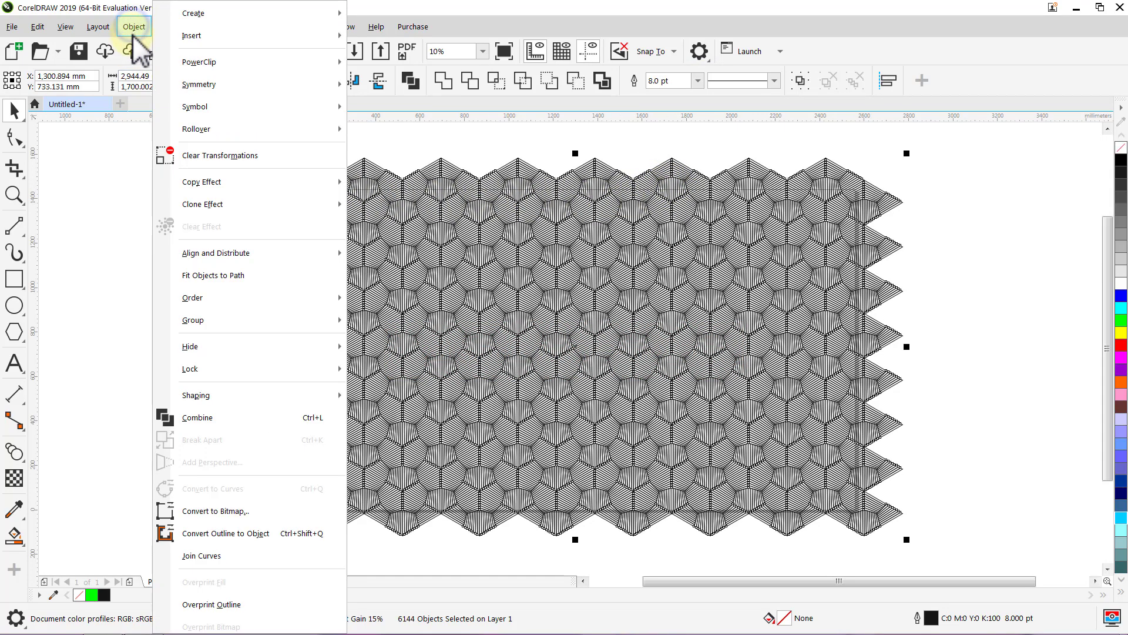
click(217, 533)
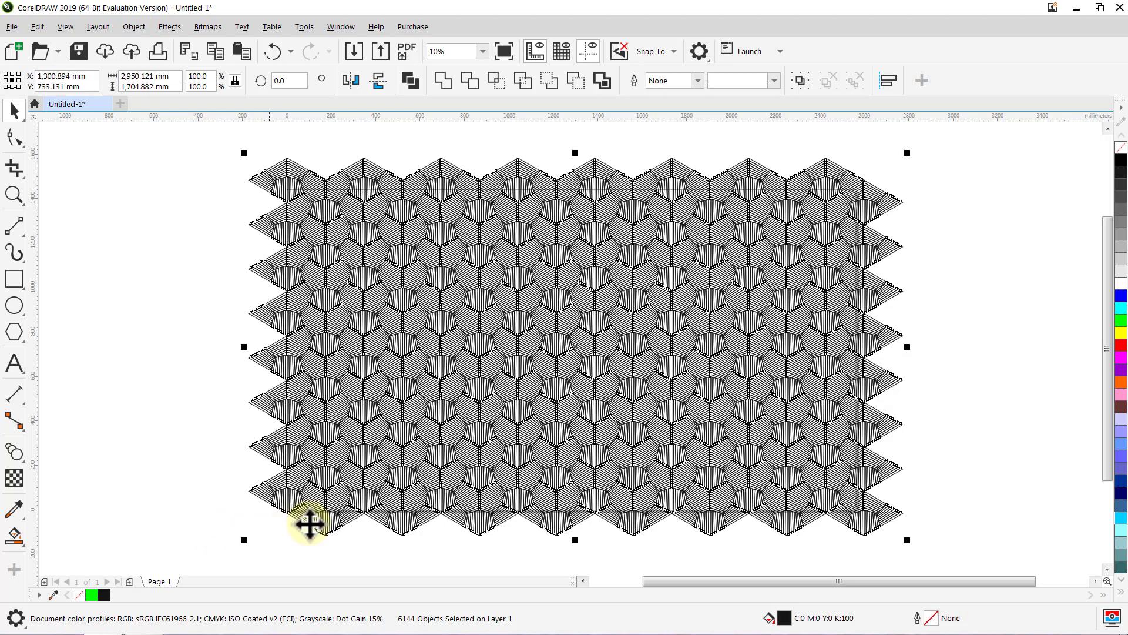
click(800, 81)
Centre the grouped pattern on the page and enlarge it proportionally from its centre to about 111.6%
key(p)
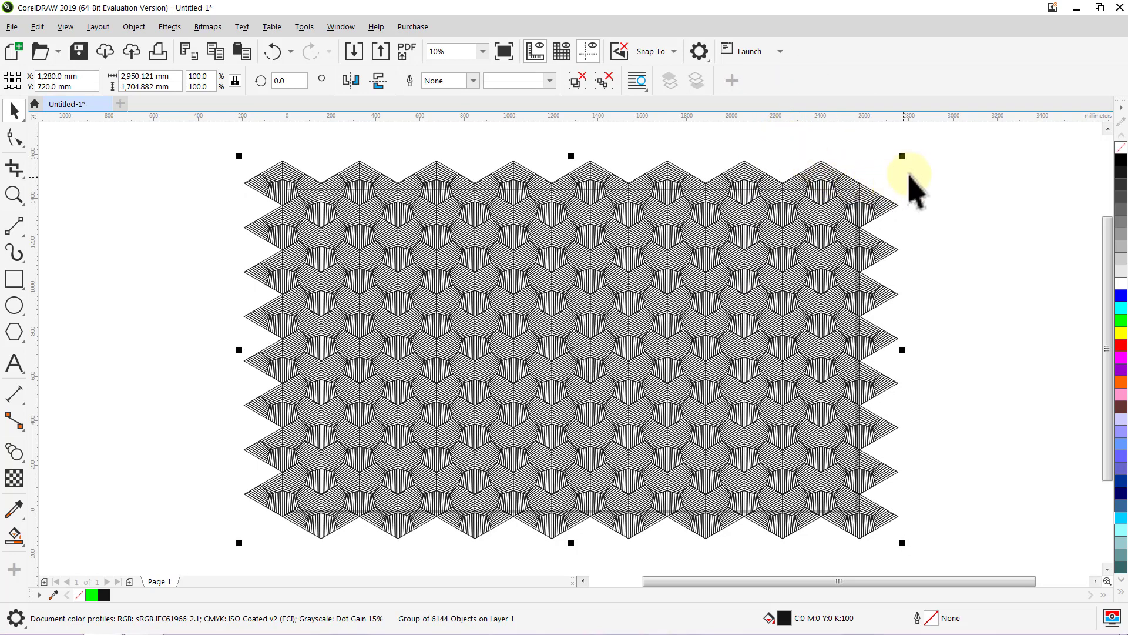
key(shift)
drag(907, 157, 962, 136)
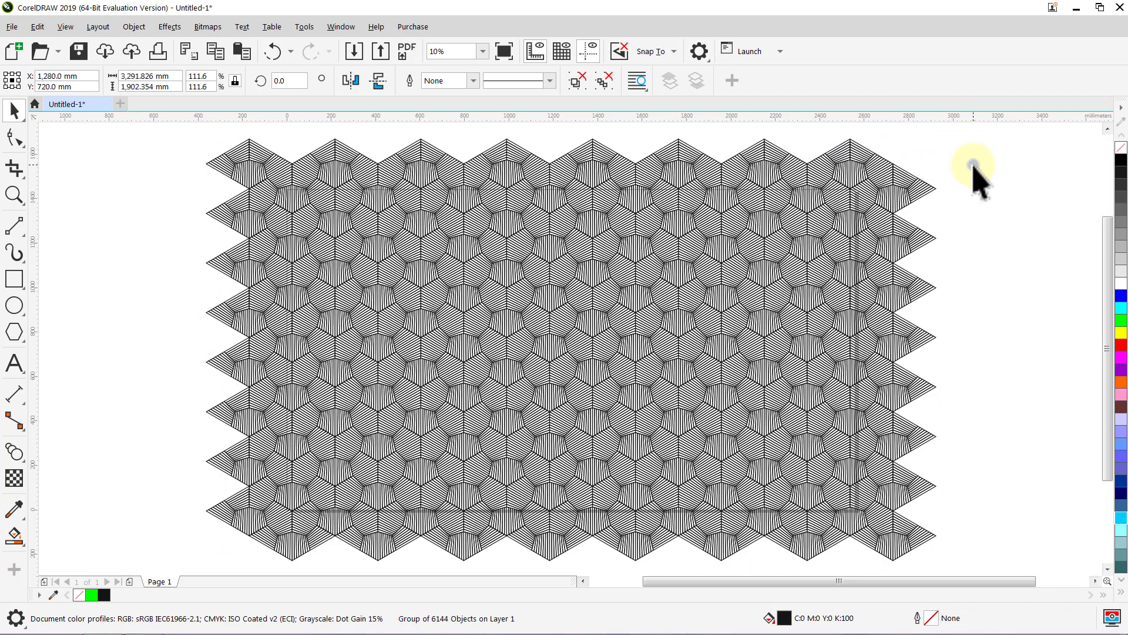
click(973, 167)
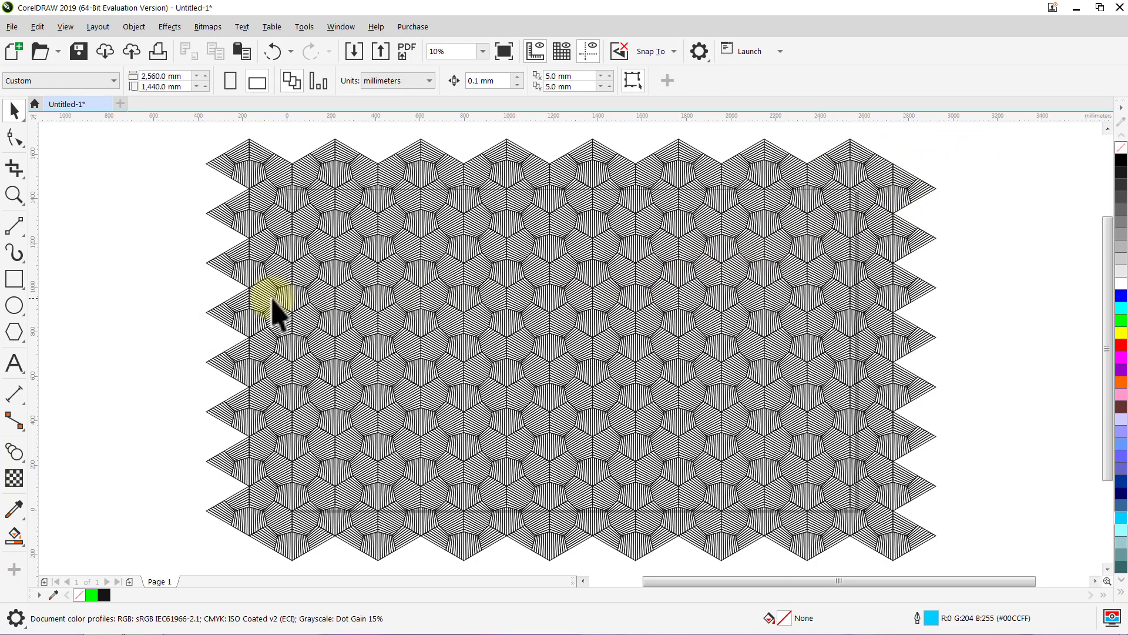
Create a page-sized rectangle of 2560 x 1440 mm aligned with the page
double_click(62, 281)
double_click(14, 278)
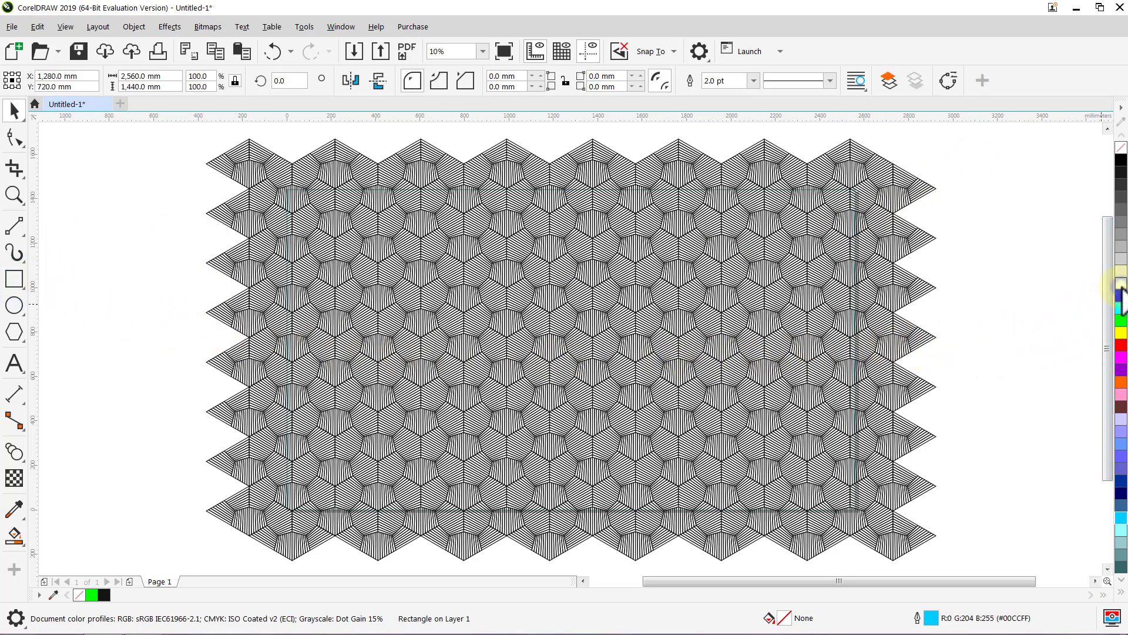
Give the page-sized rectangle a white fill and no outline, and bring it in front of the pattern
click(1121, 283)
click(889, 85)
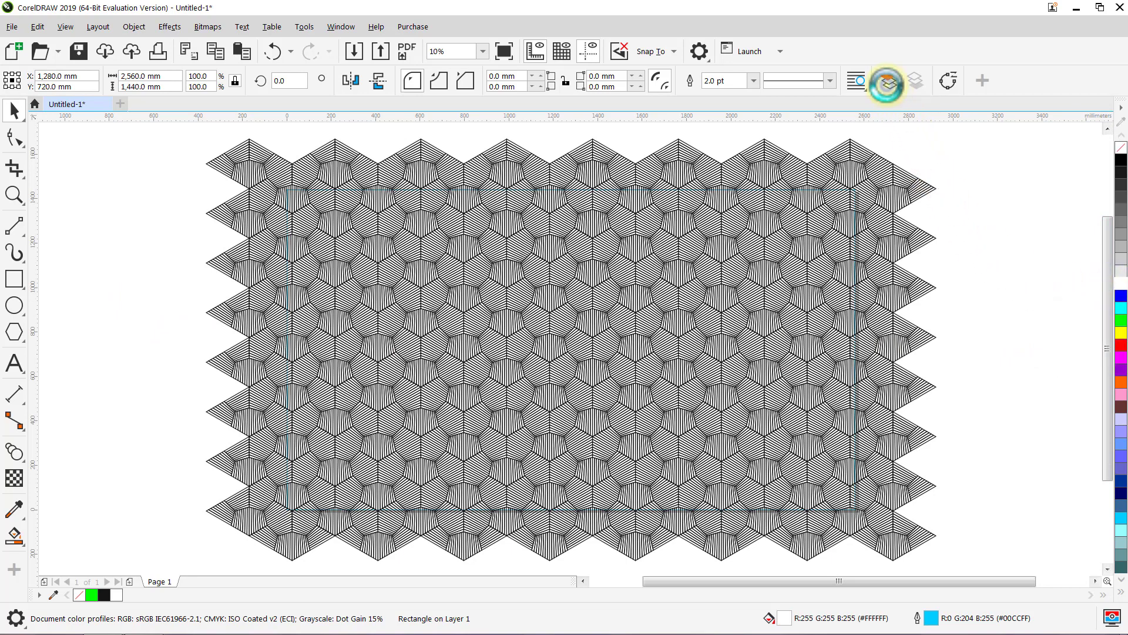
click(754, 83)
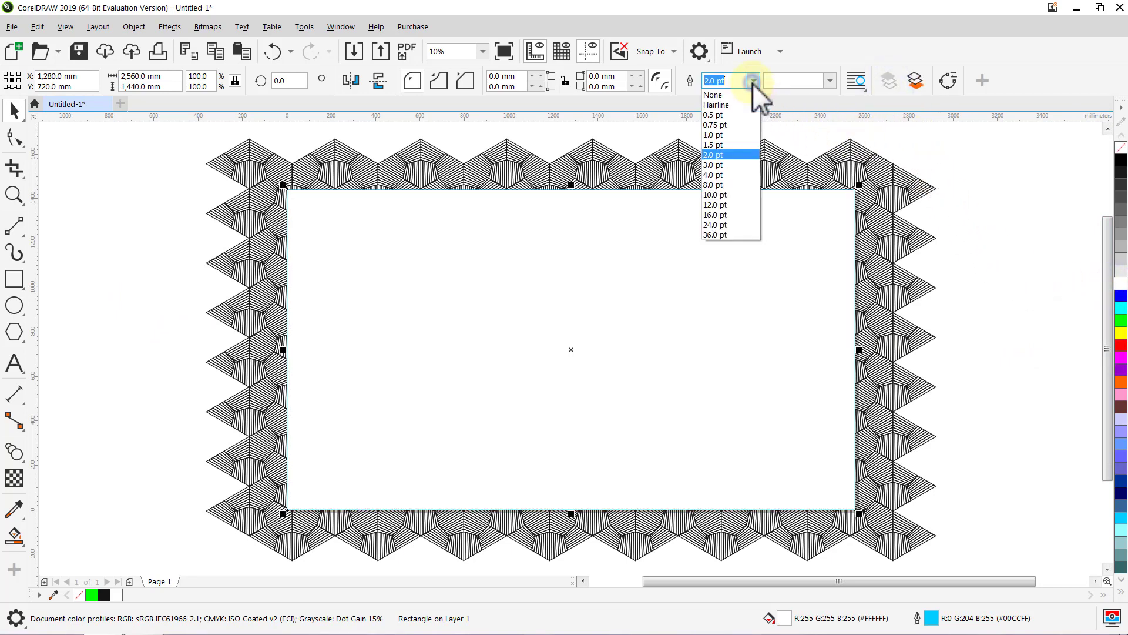
click(730, 94)
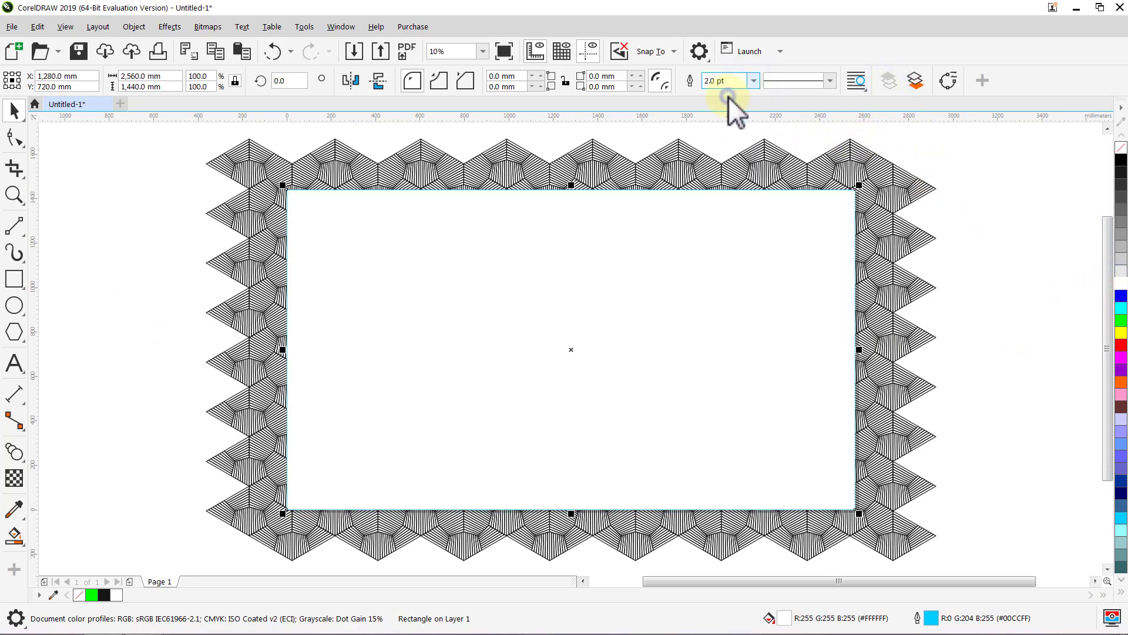
click(718, 137)
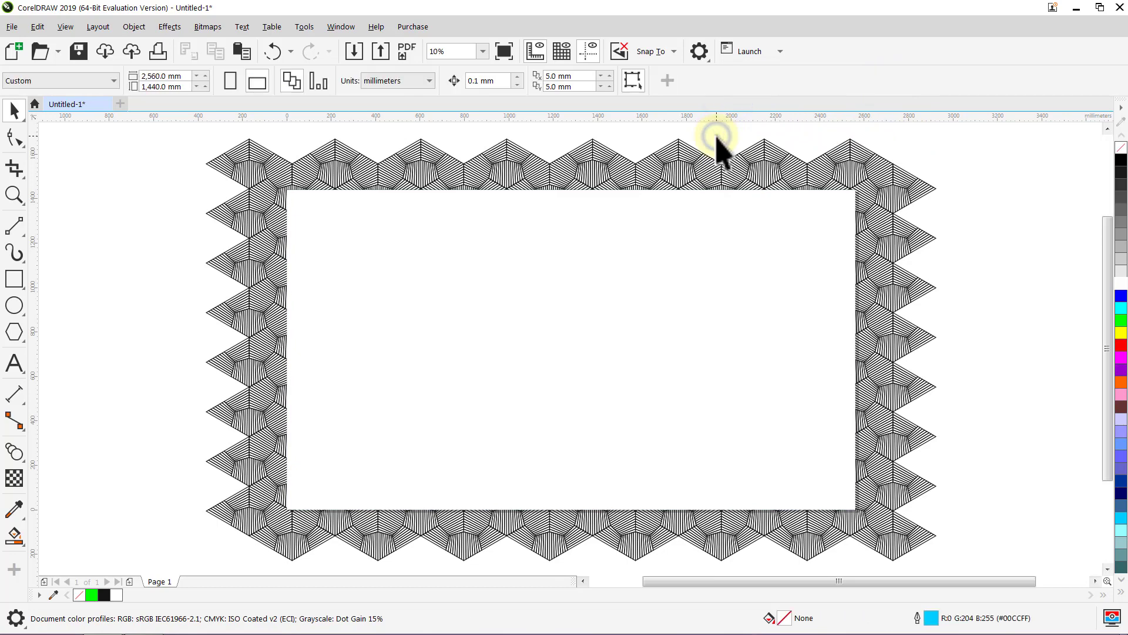
PowerClip the grouped line pattern inside the white page-sized rectangle
right_click(867, 239)
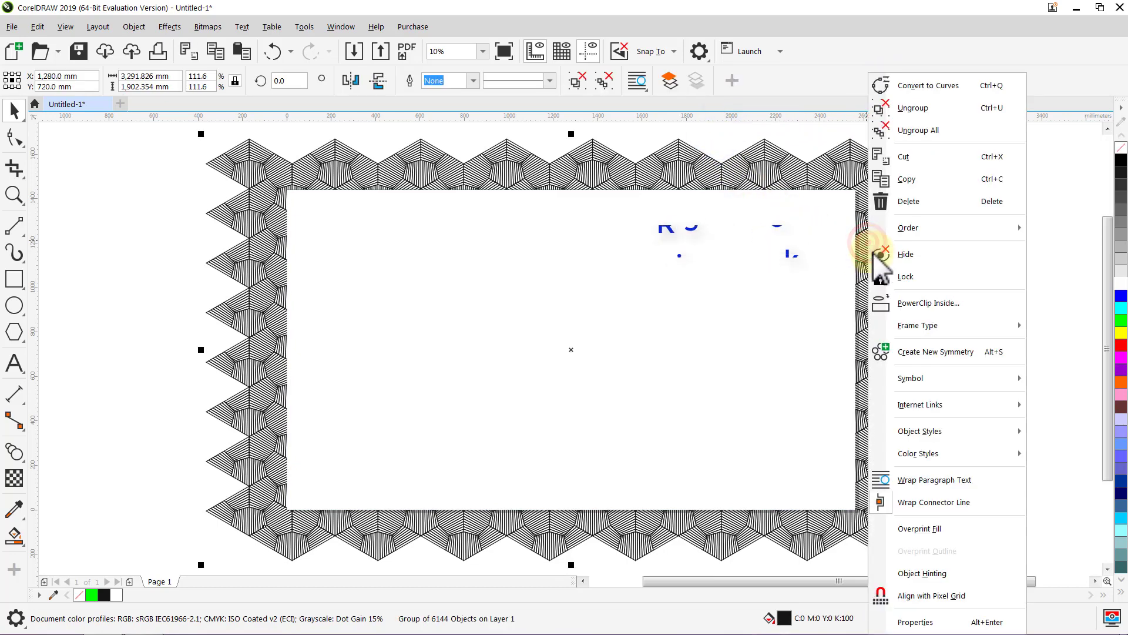
click(903, 298)
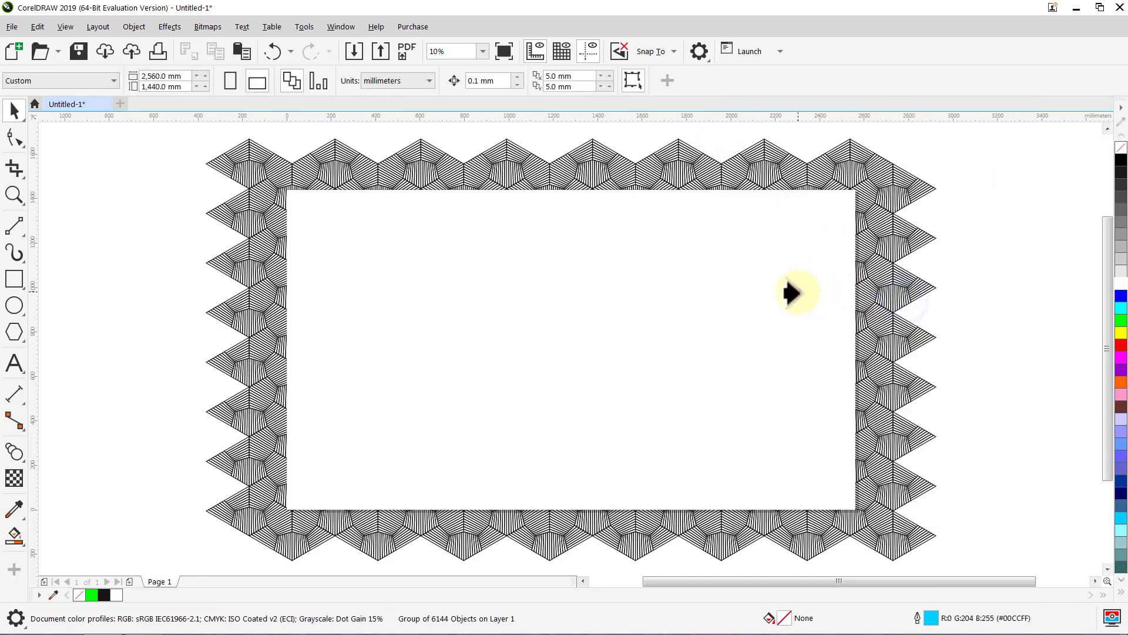
click(797, 292)
click(1086, 147)
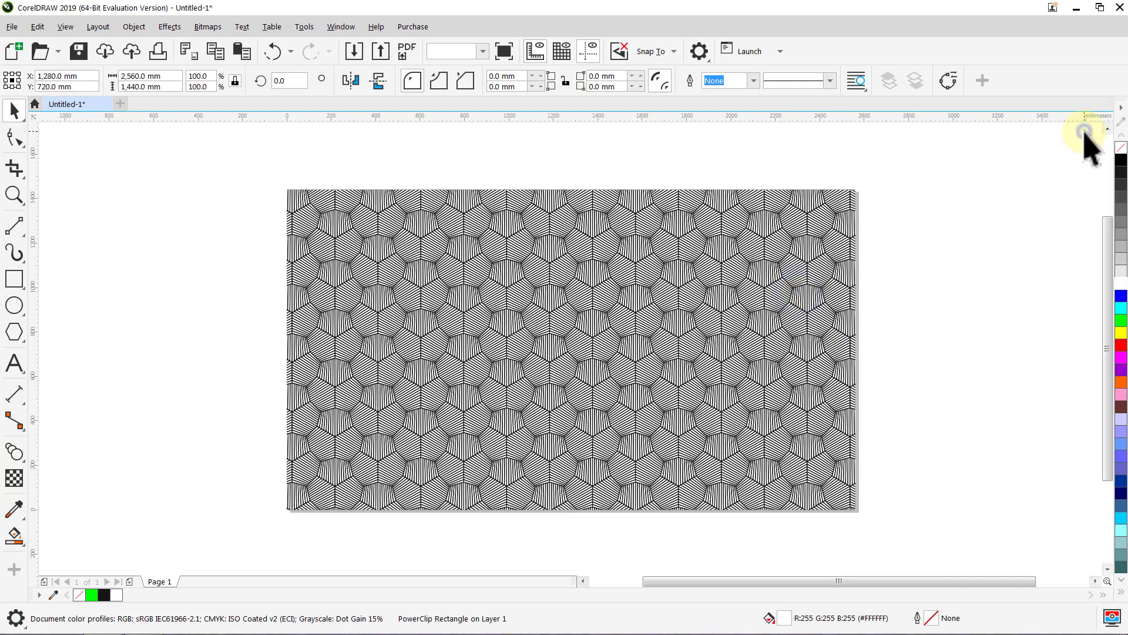
Fit all objects in the view and preview the clipped pattern full screen
key(F4)
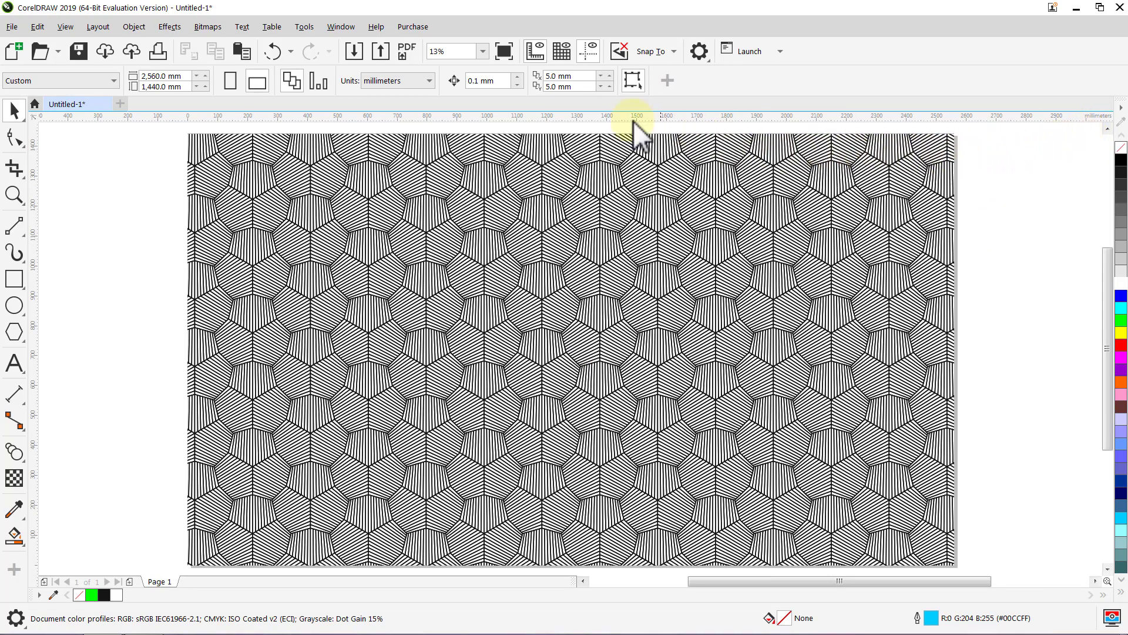
click(507, 55)
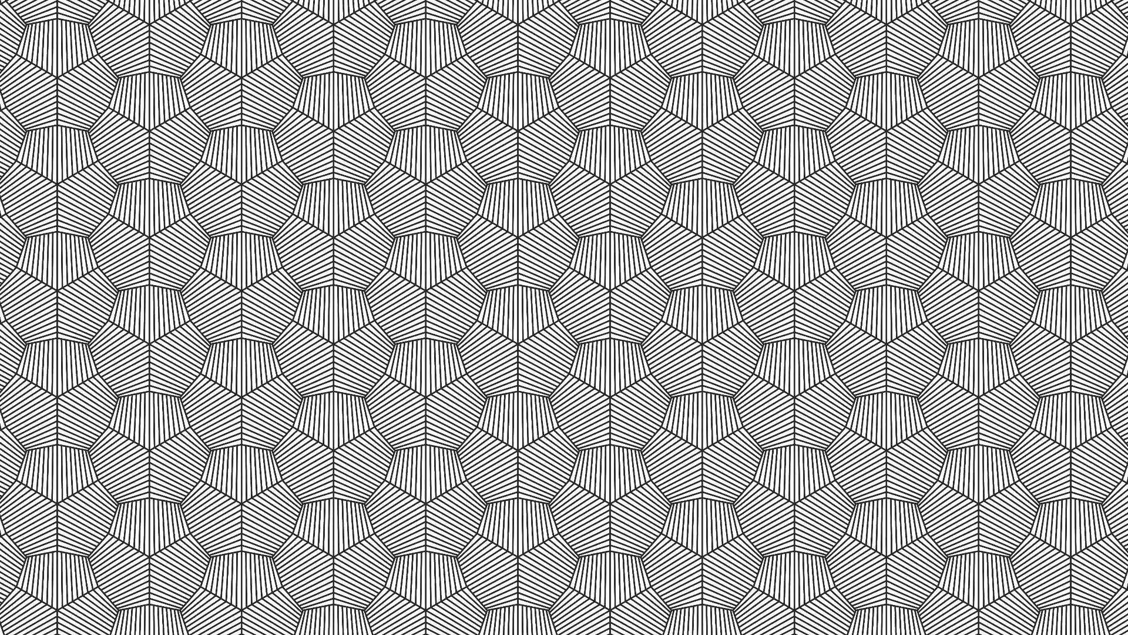